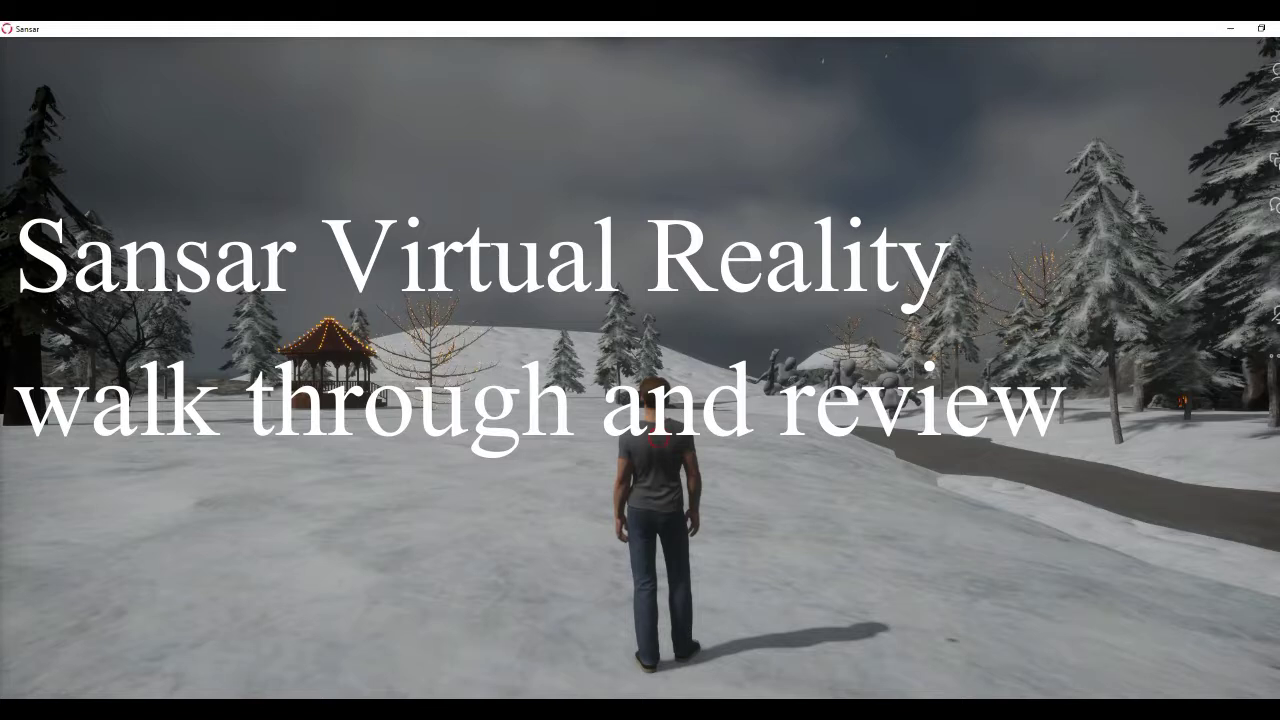
- Walk the avatar several steps over the snow toward the hill and the lit gazebo
key("w")
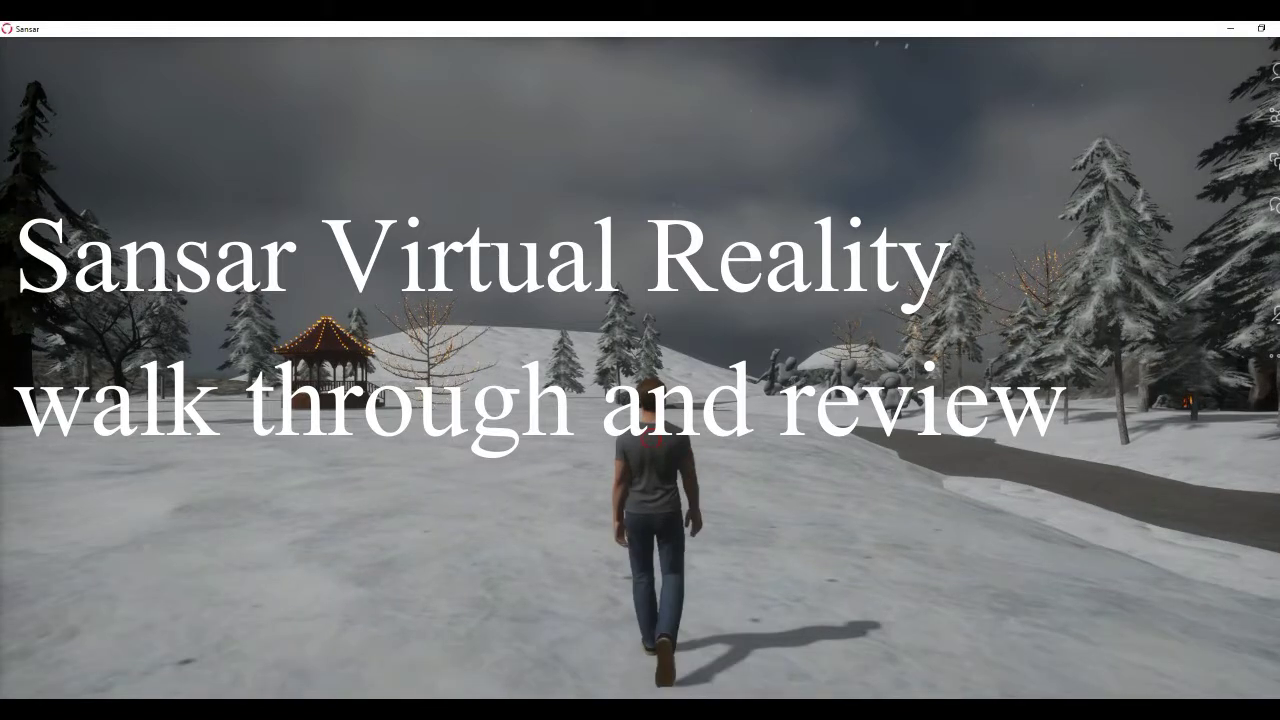
key("w")
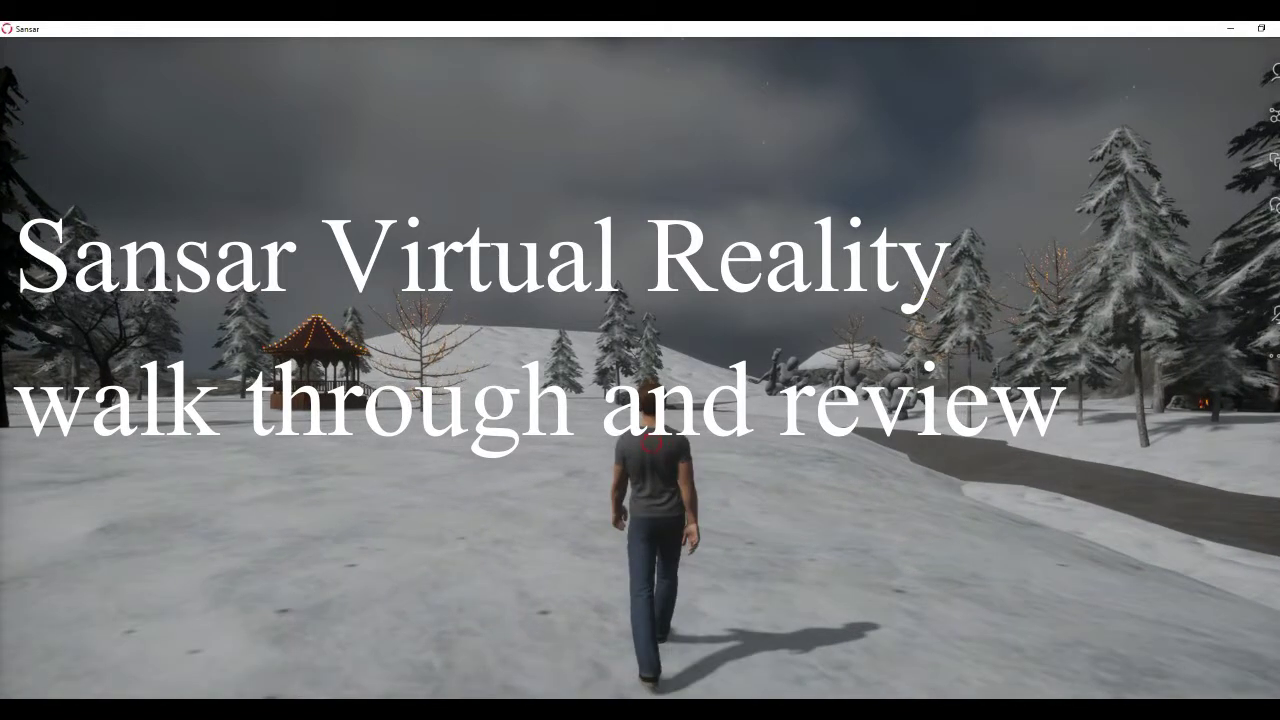
key("w")
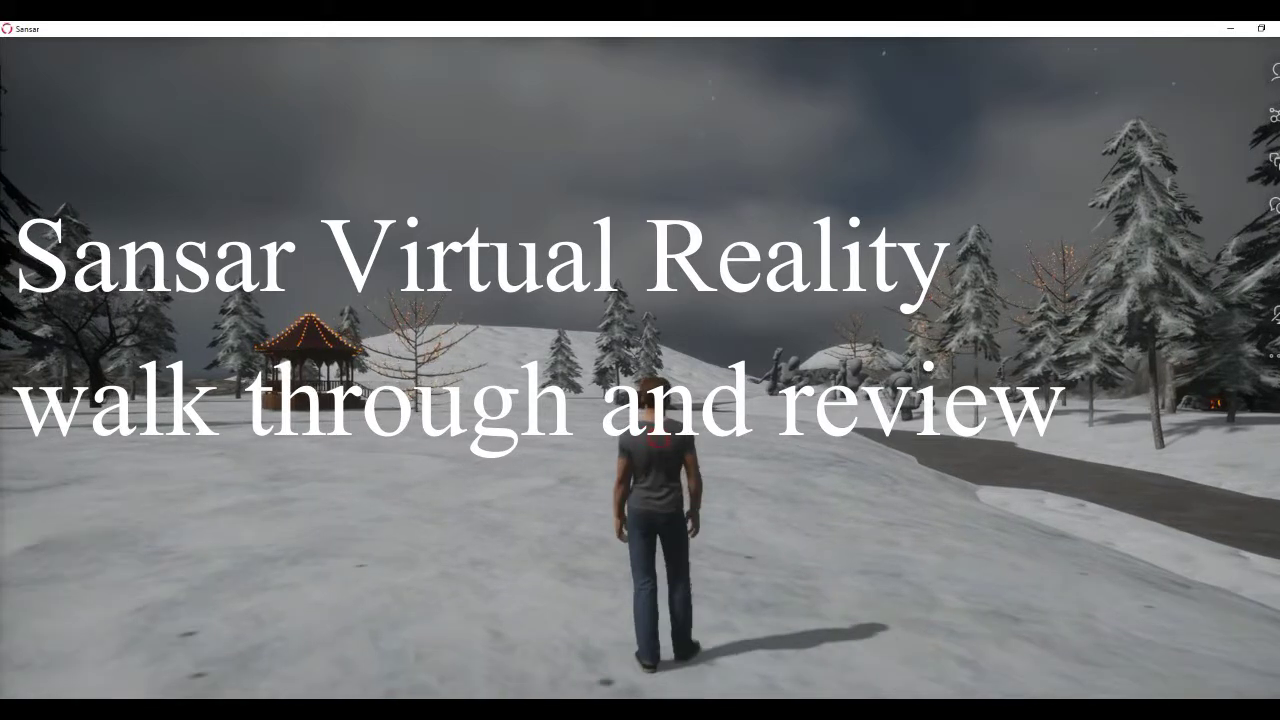
key("w")
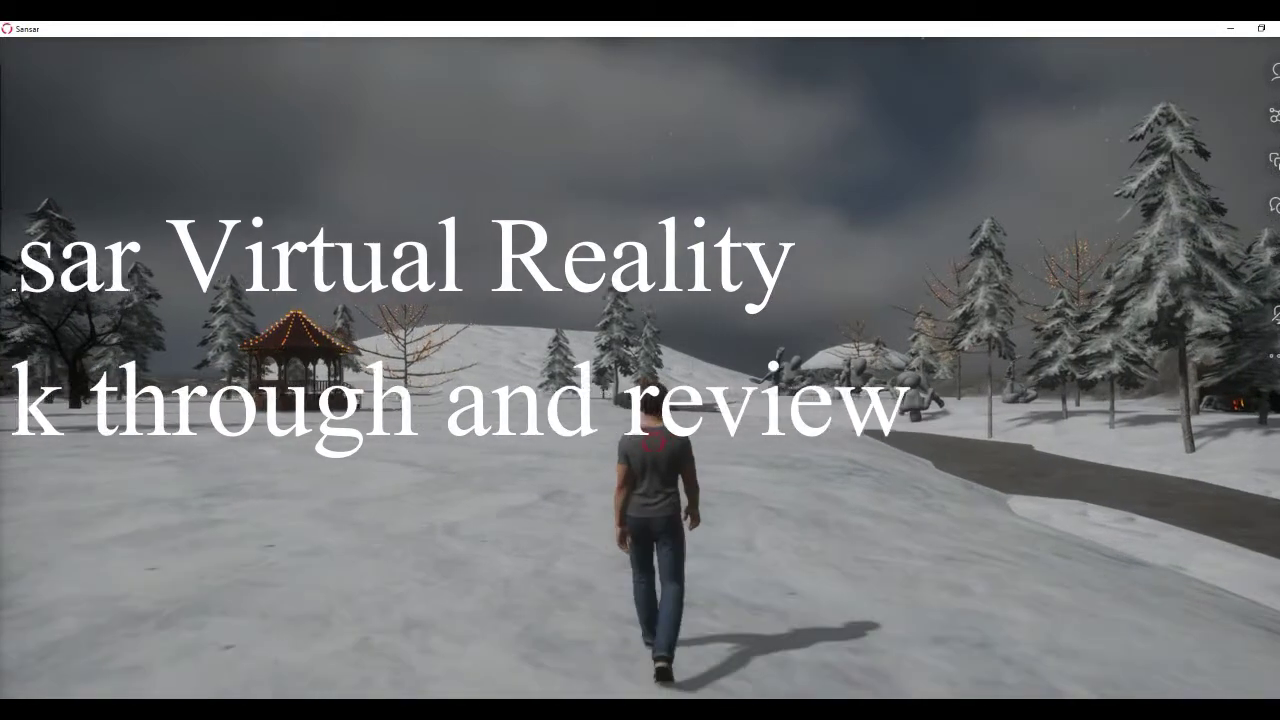
key("w")
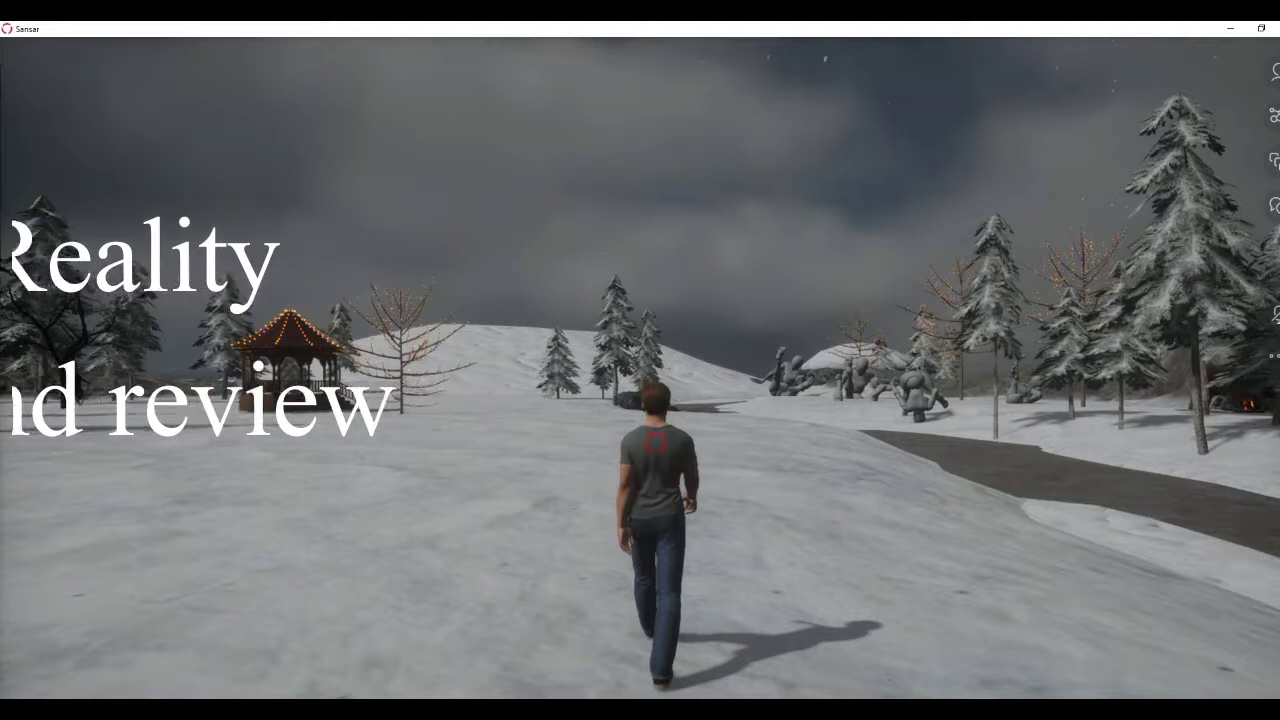
key("w")
key("w")
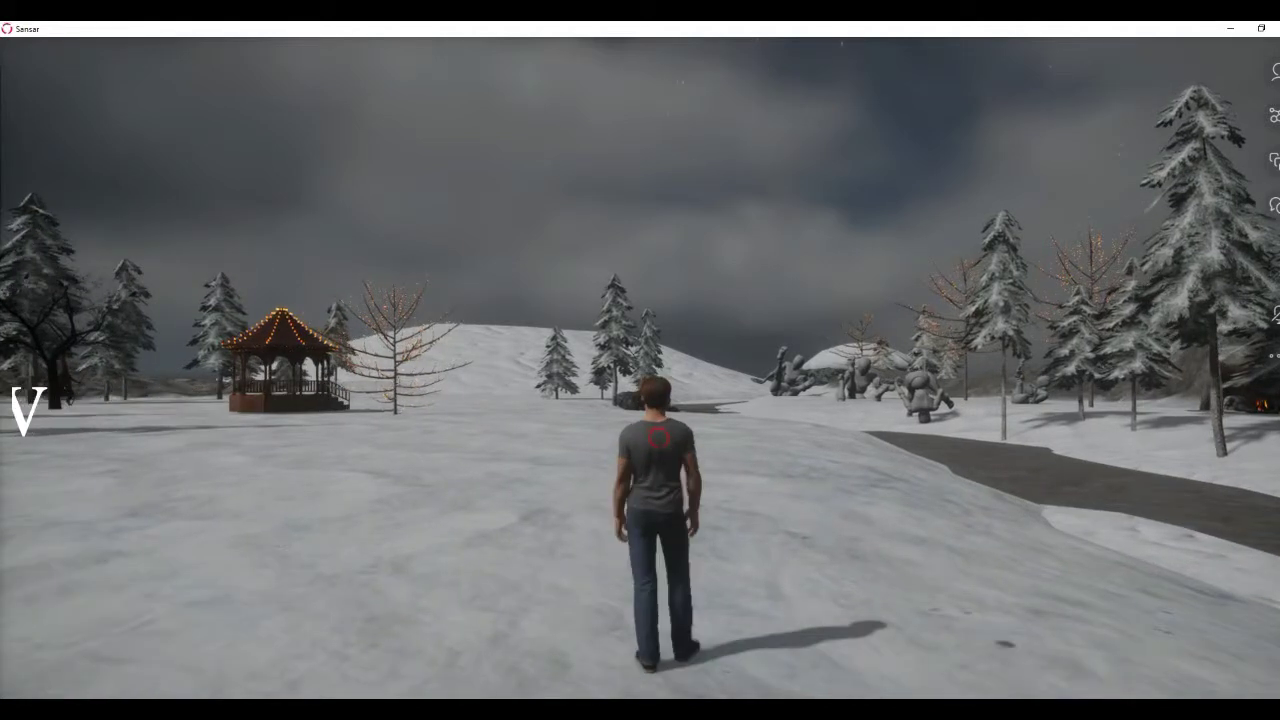
- Keep walking across the snowy field until the stone figures and gazebo are nearby
key("w")
key("w")
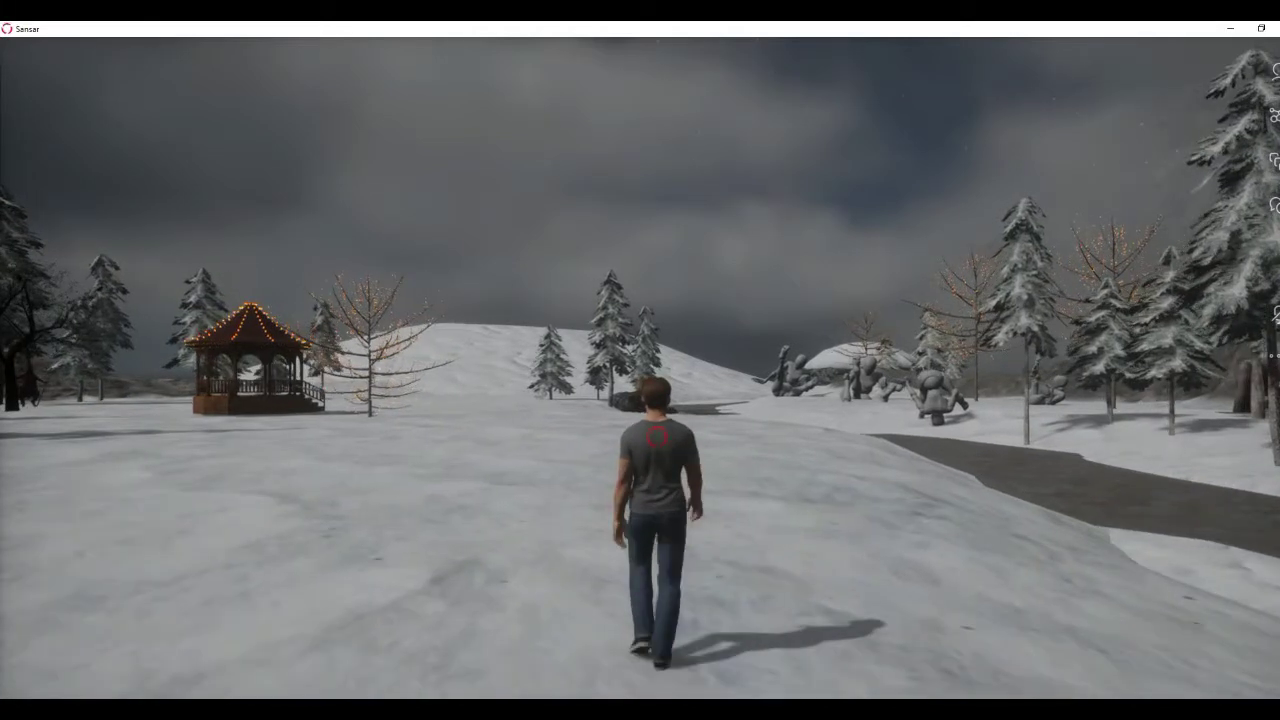
key("w")
key("w")
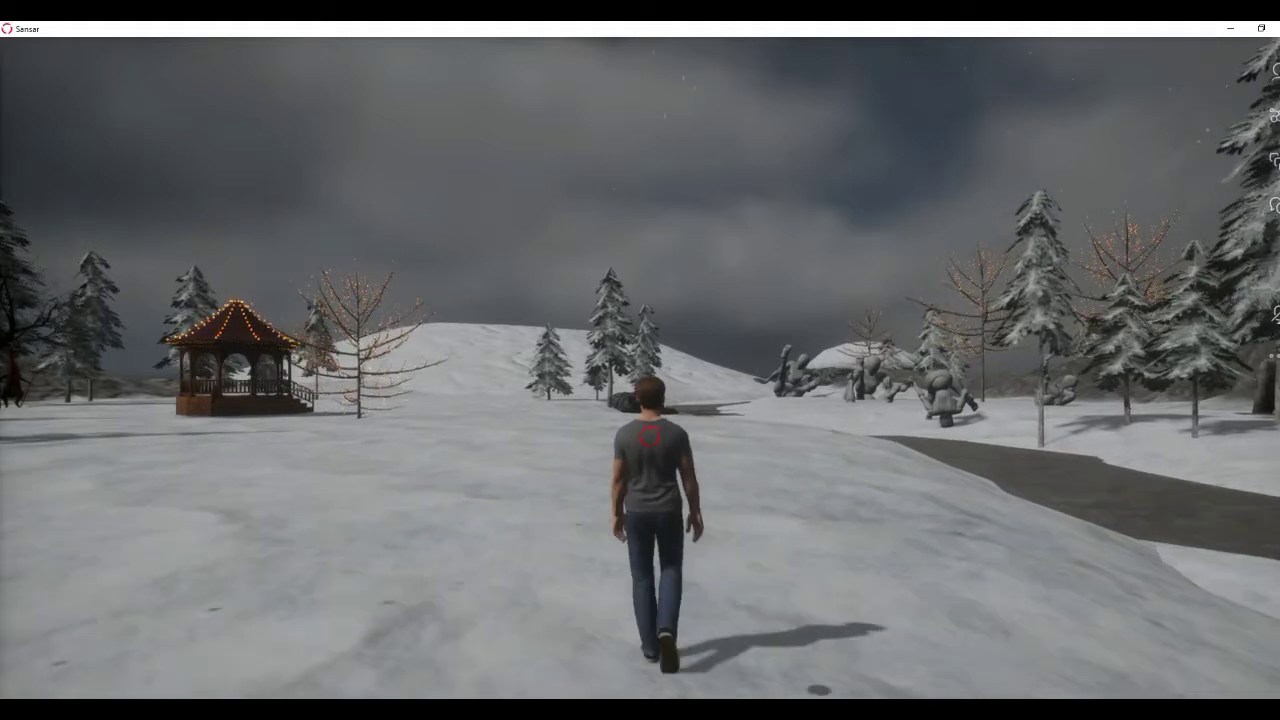
key("w")
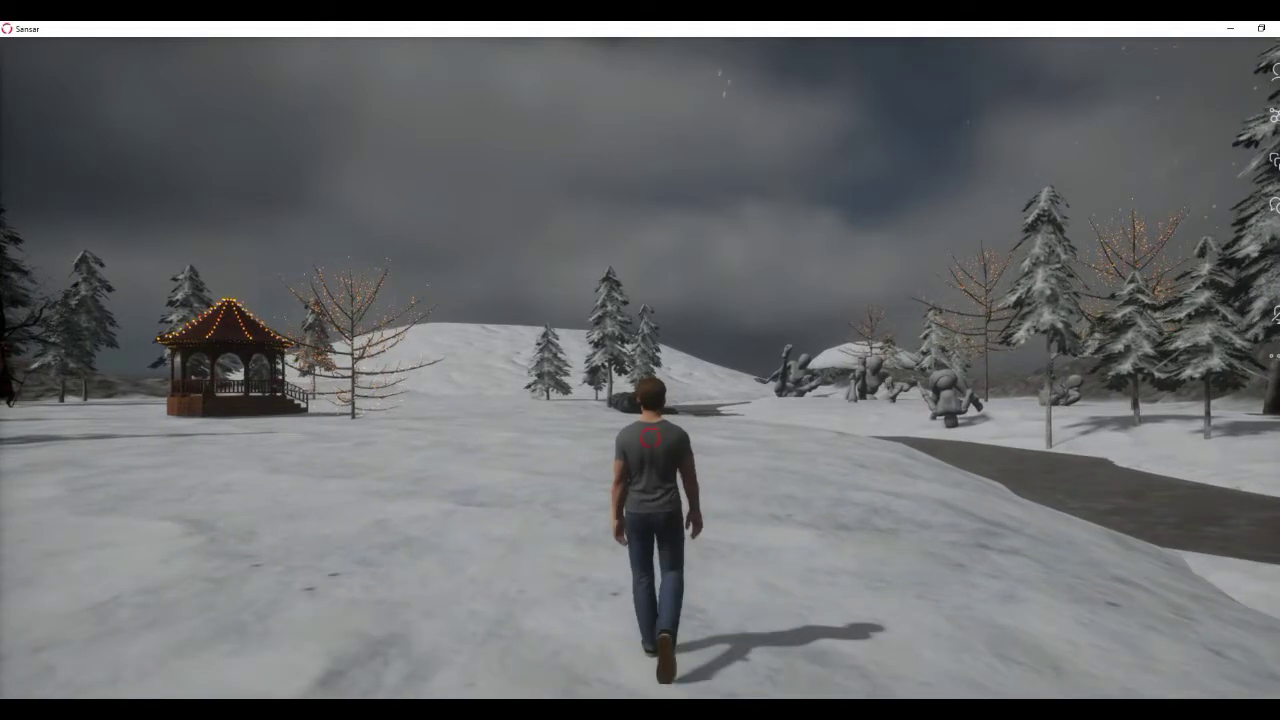
key("w")
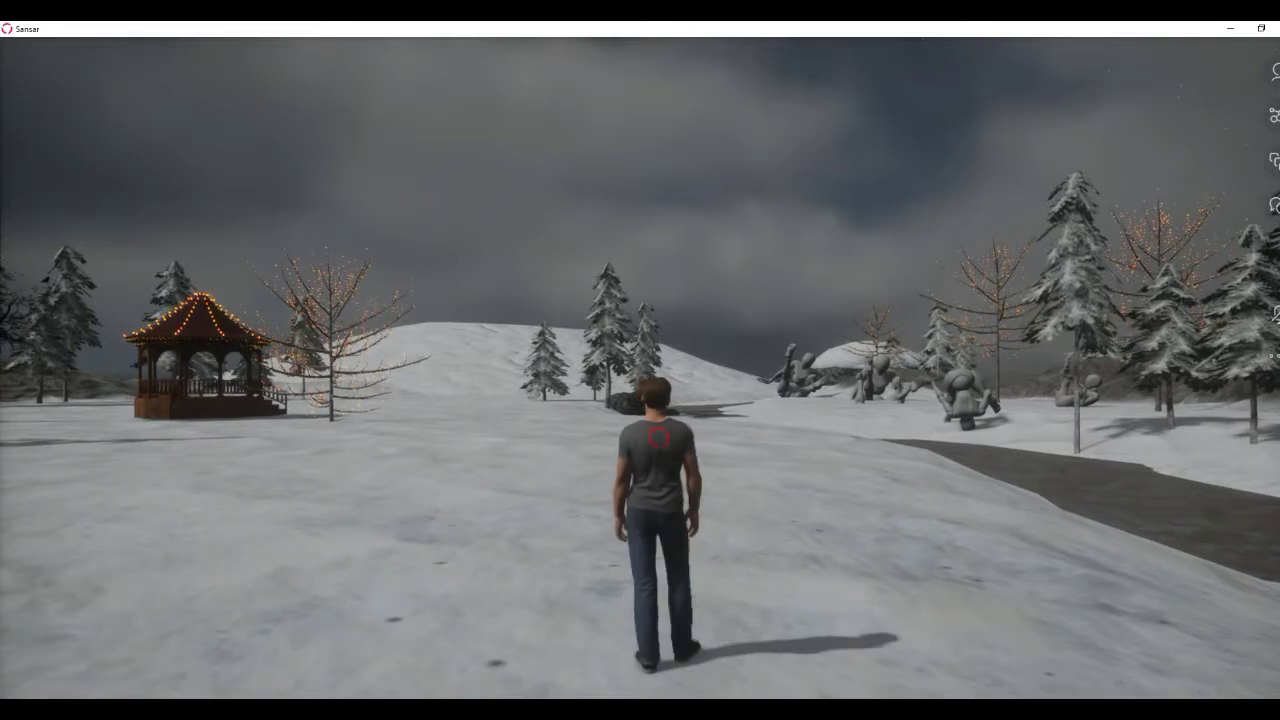
key("w")
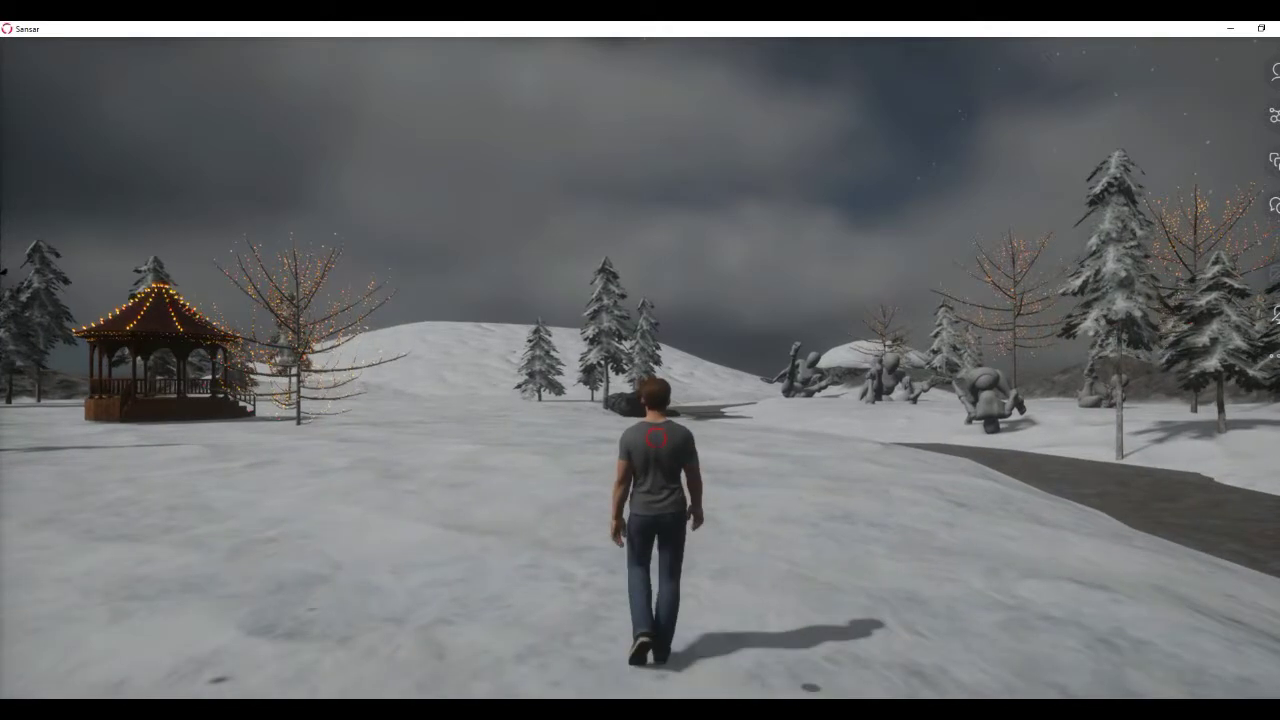
key("w")
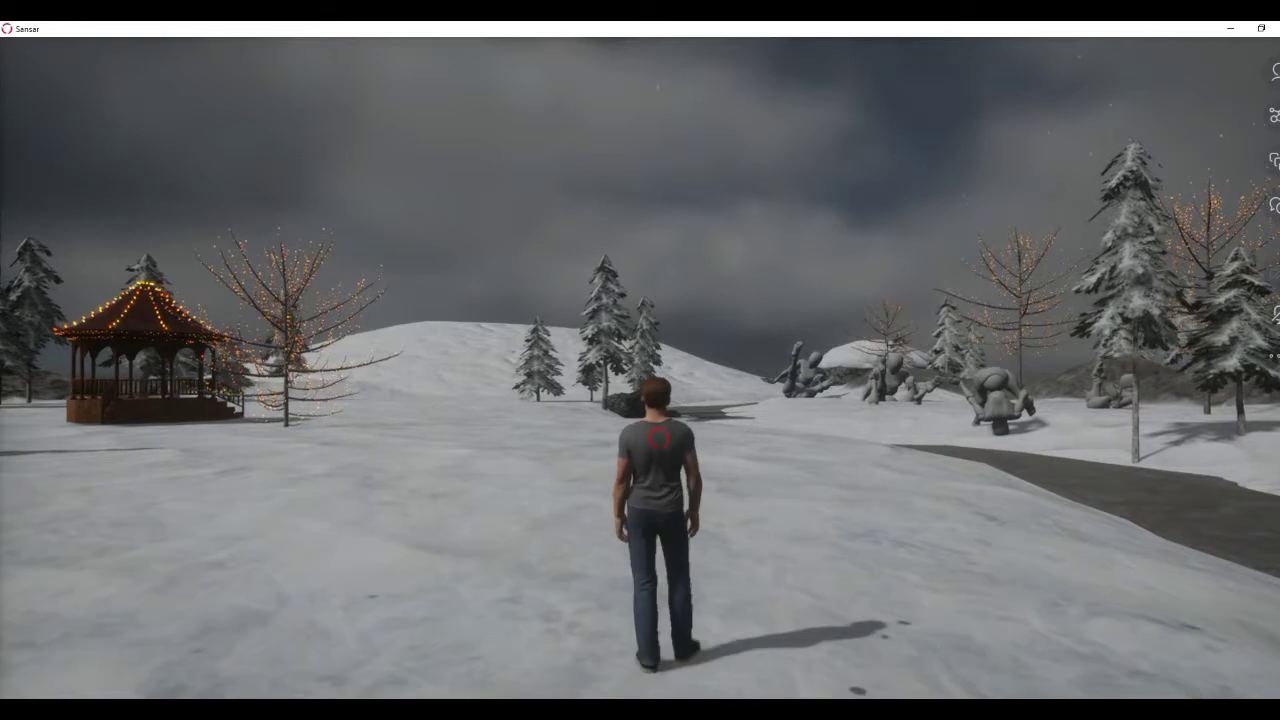
key("w")
key("w")
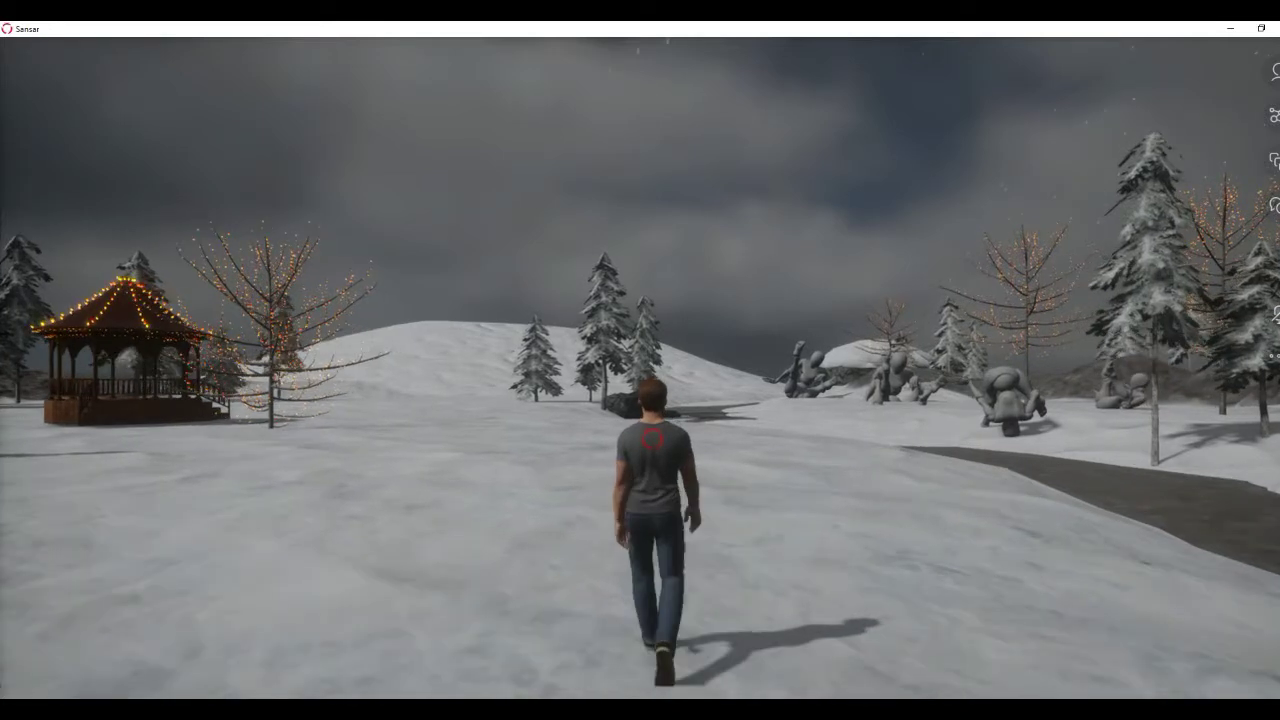
key("w")
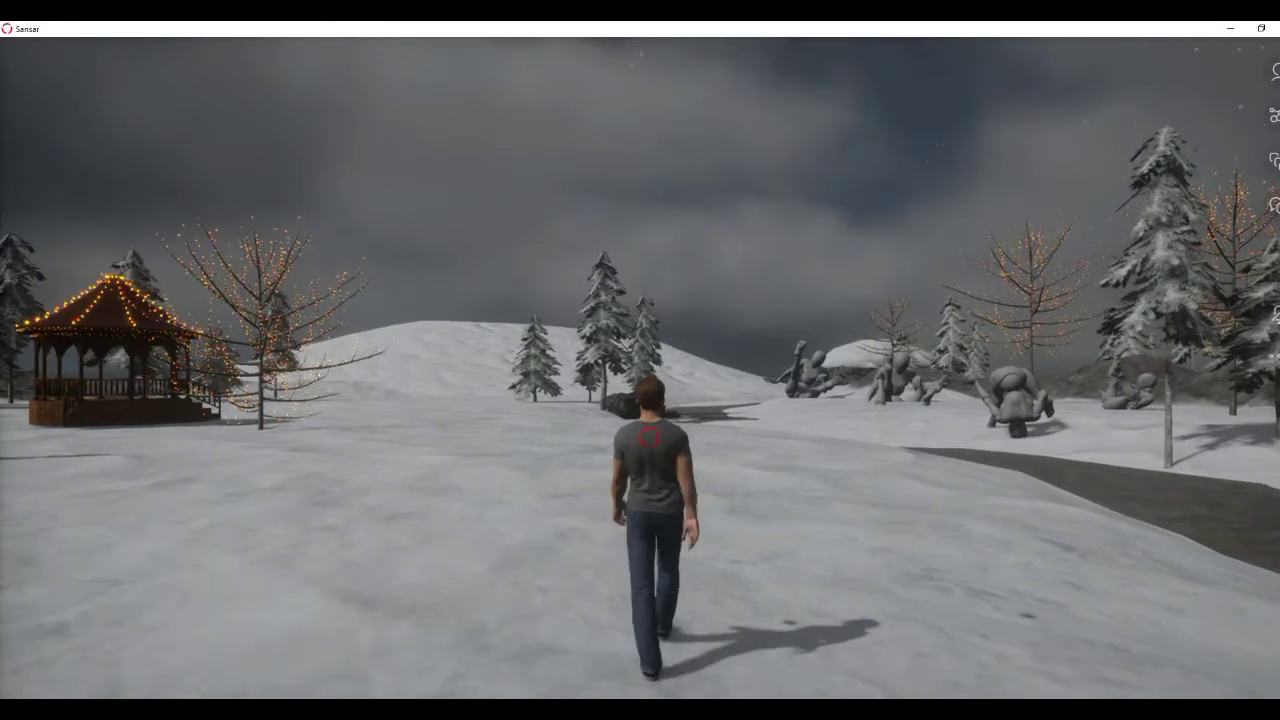
key("w")
key("w")
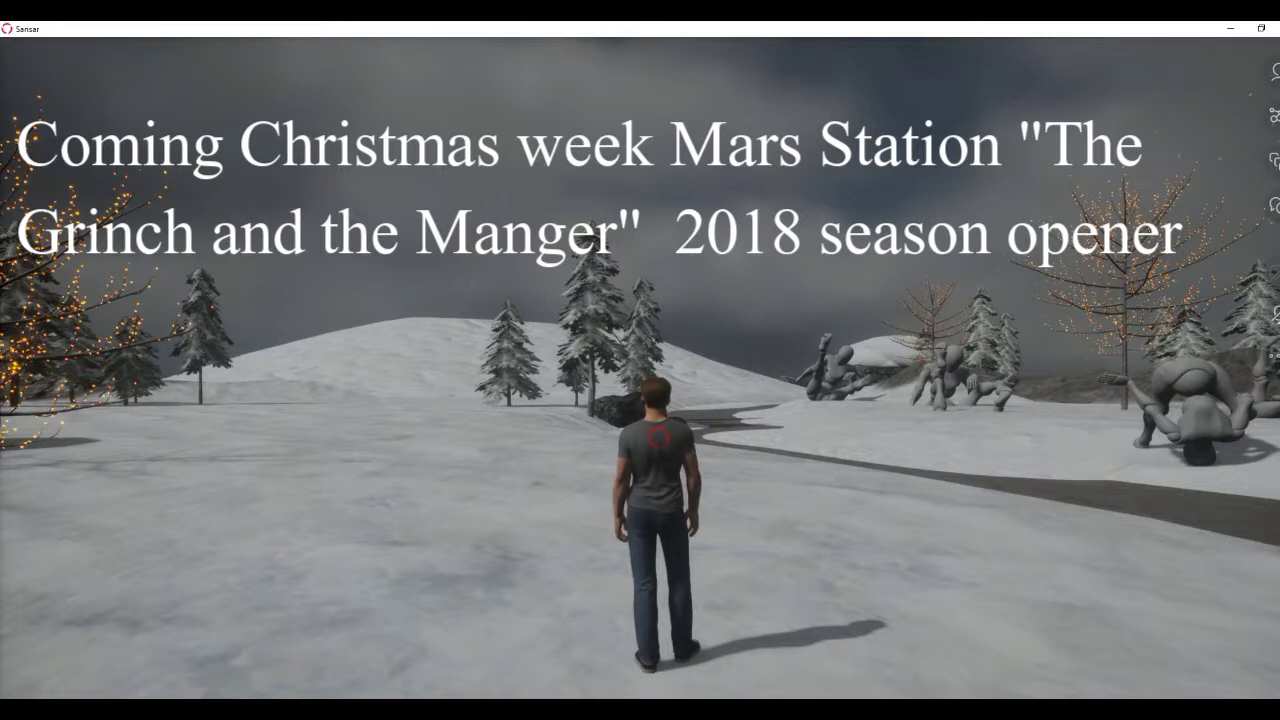
- Turn the avatar right and walk to the dark stream by the boulder and pines
key("d")
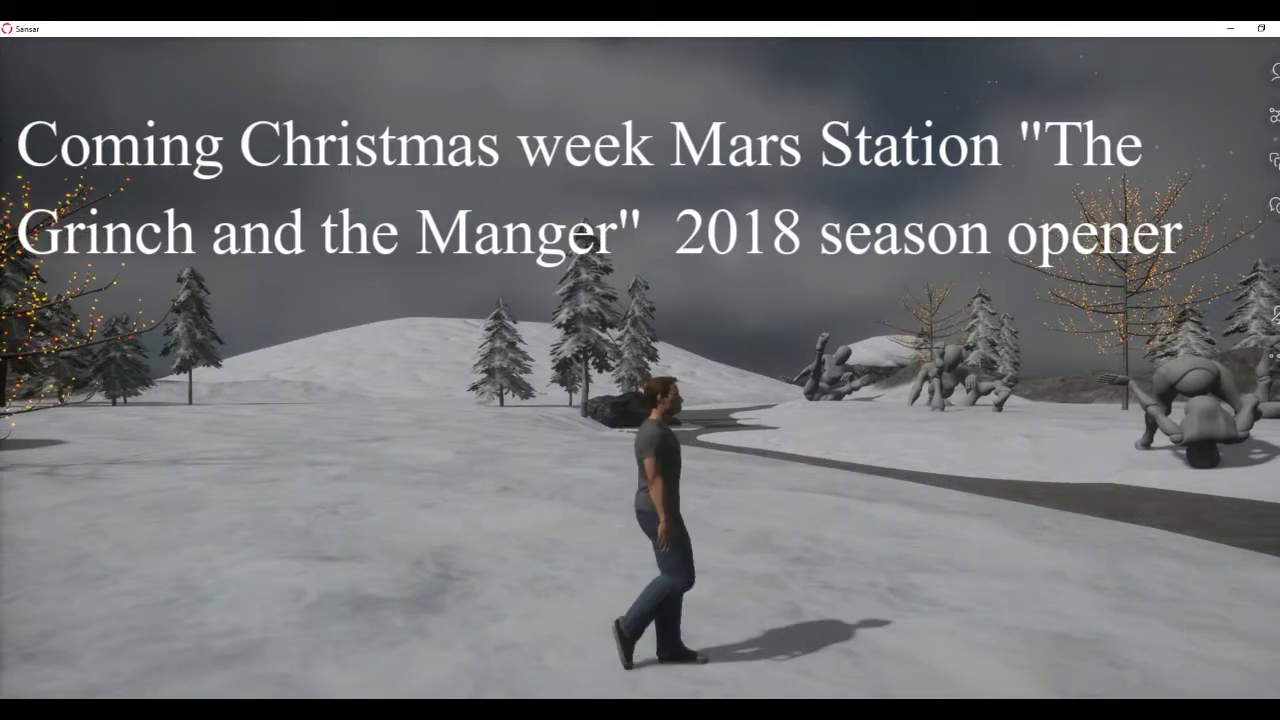
key("w")
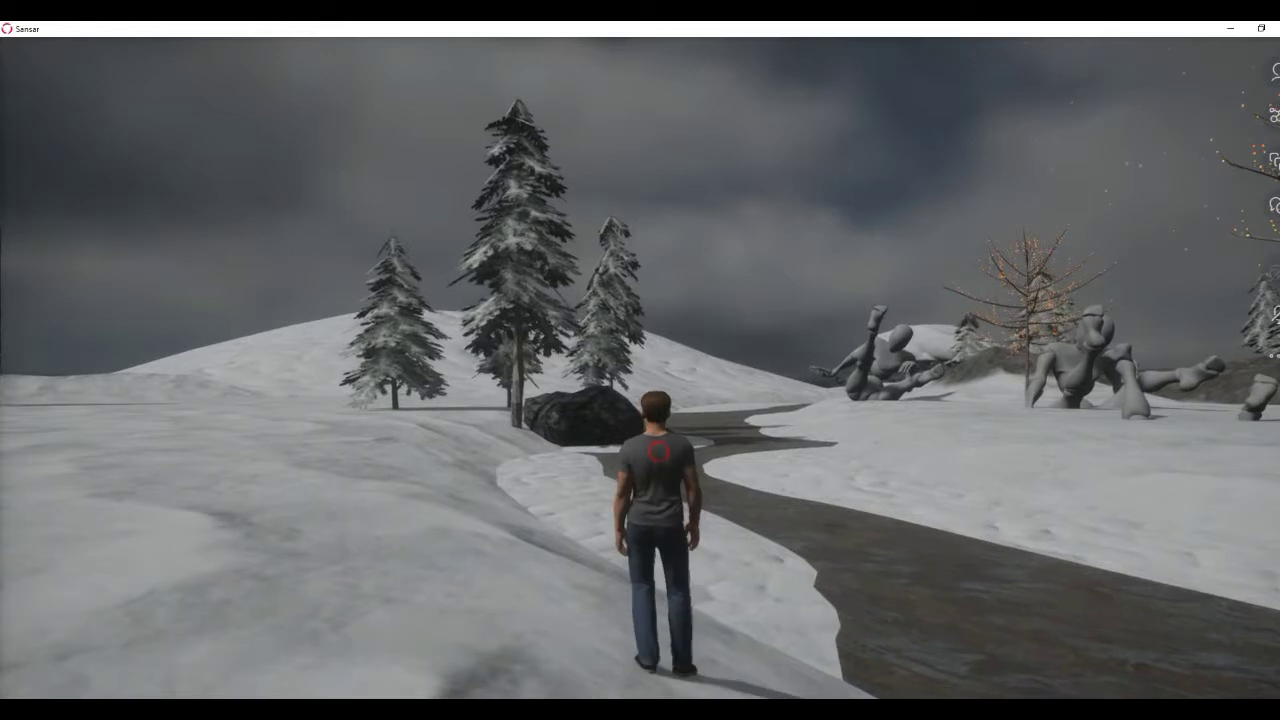
- Walk past the rock toward the snowy hill, cave and giant reclining stone figures
key("w")
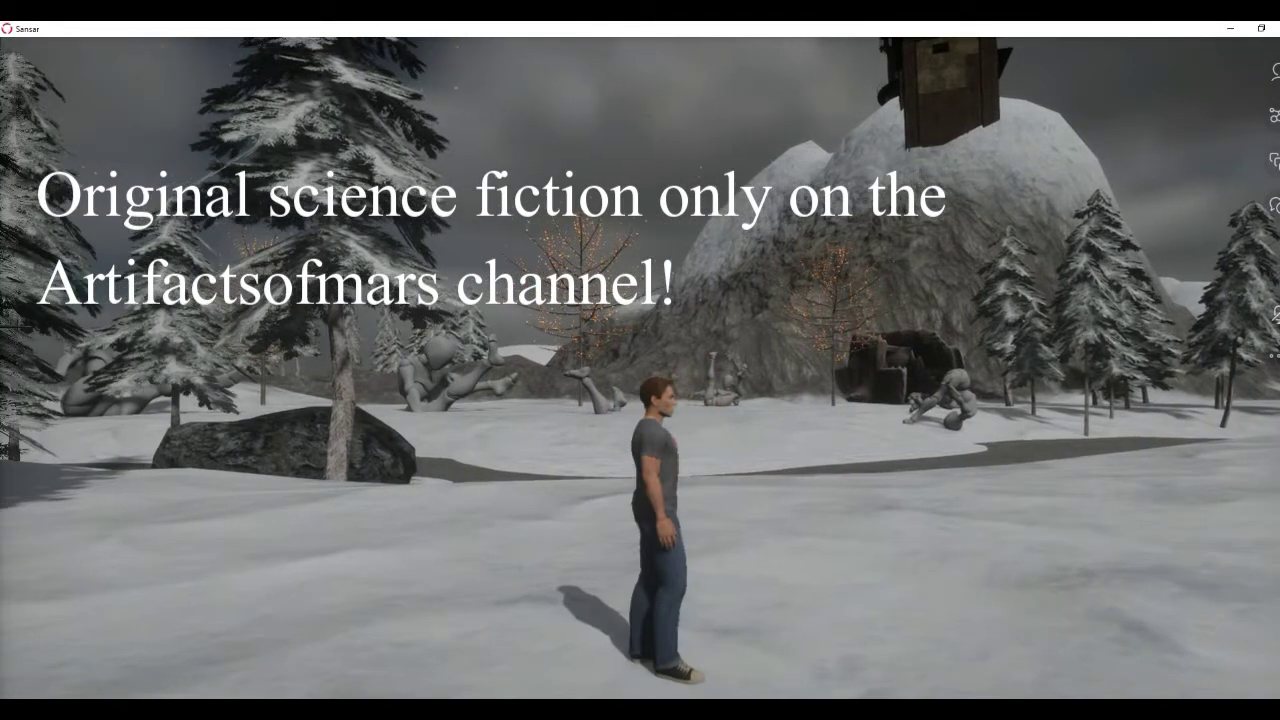
- Step onto the dark path, facing the mountain cave and stone figures ahead
key("w")
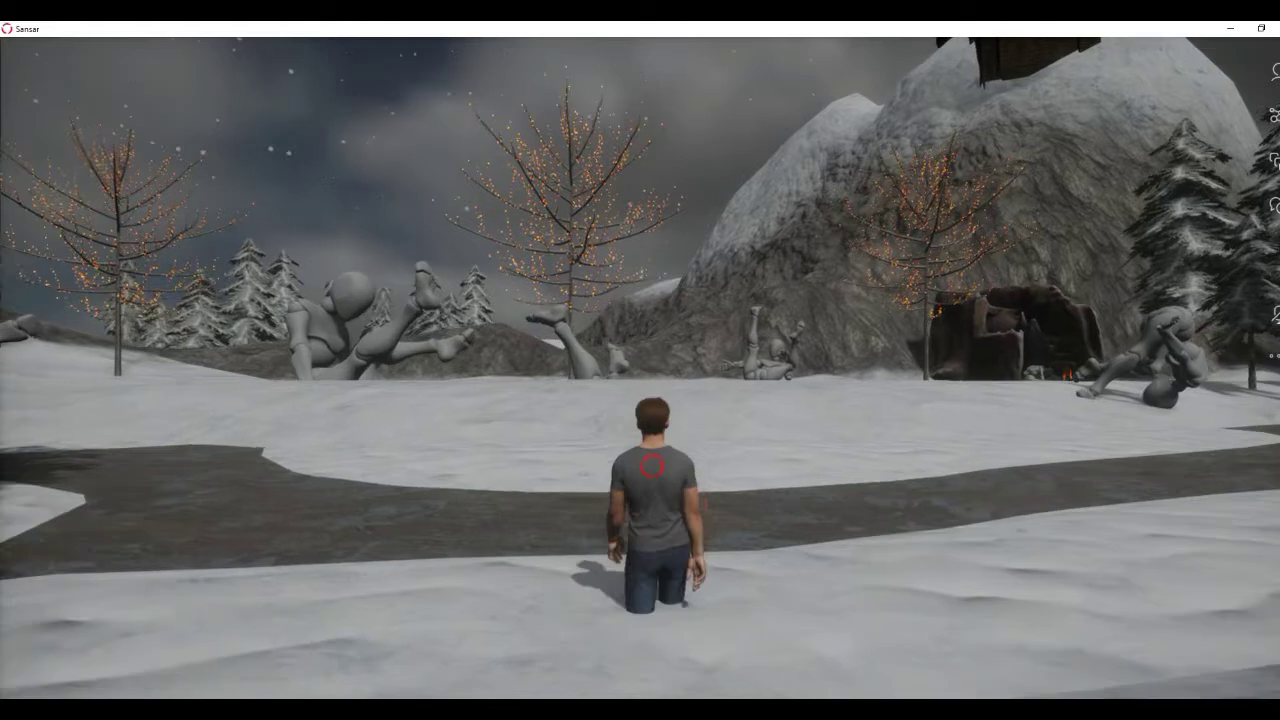
- Walk forward through the snow and wade into the dark stream
key("w")
key("w")
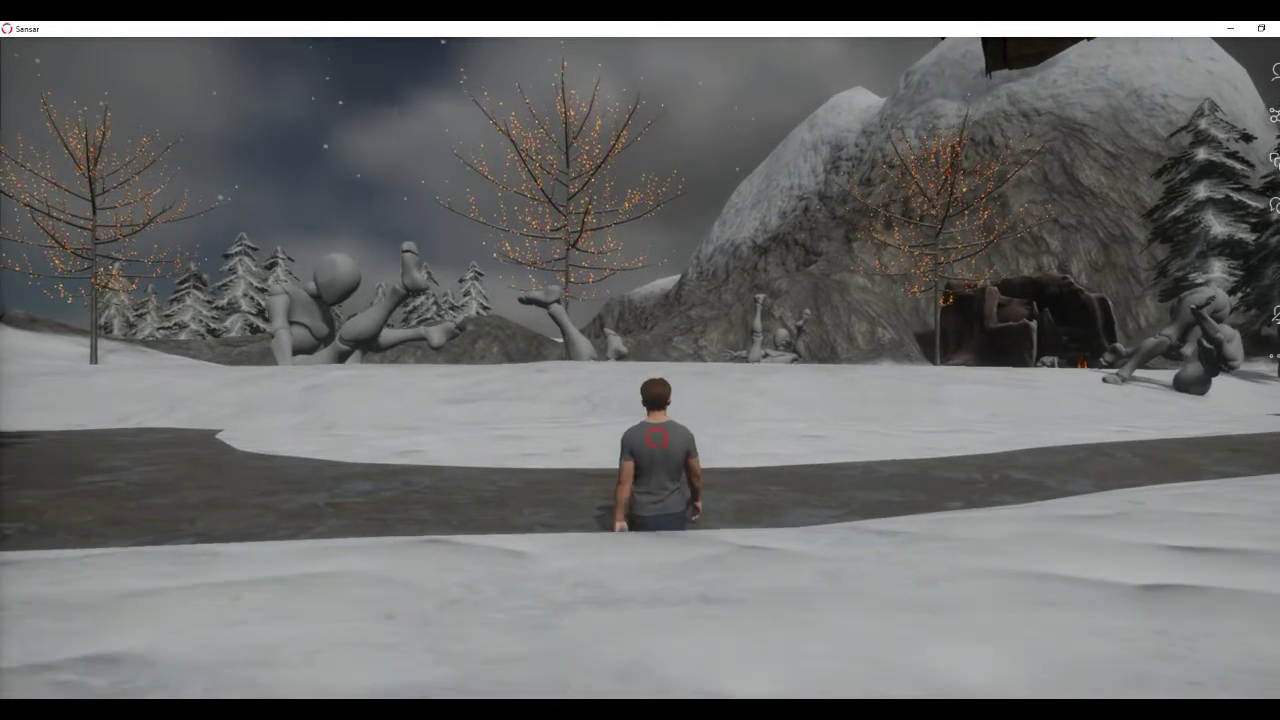
key("w")
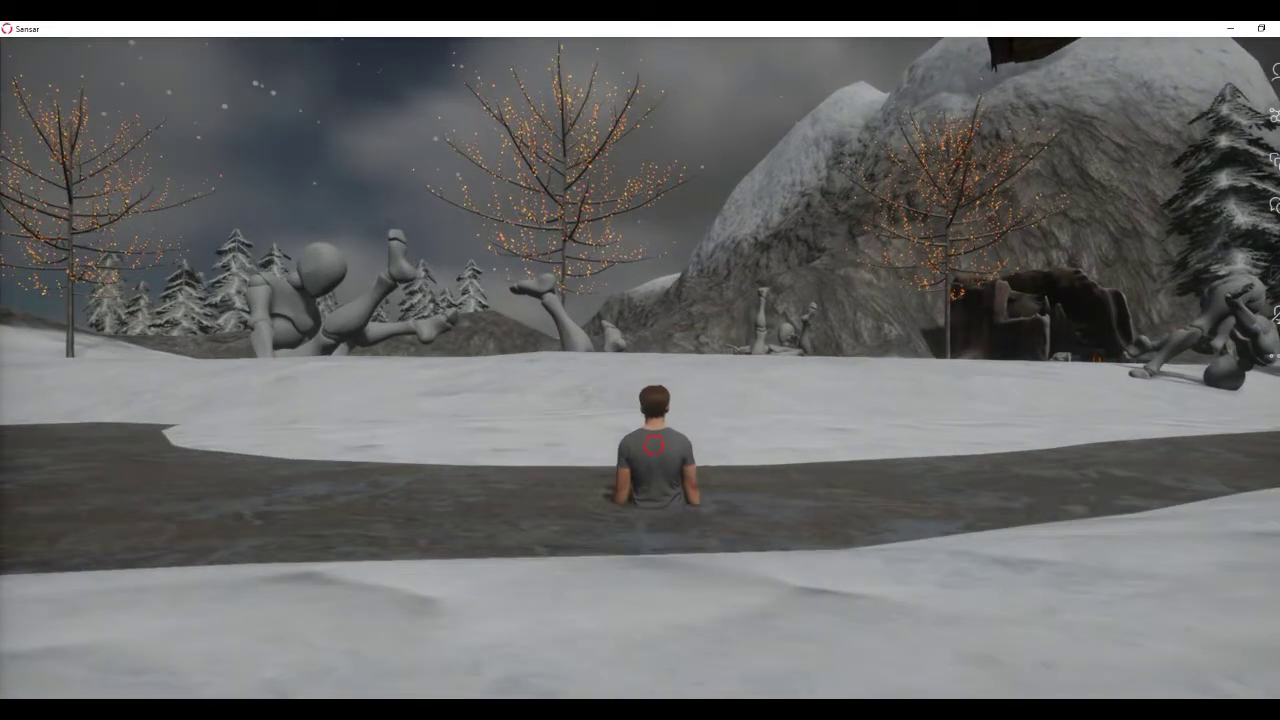
key("w")
key("w")
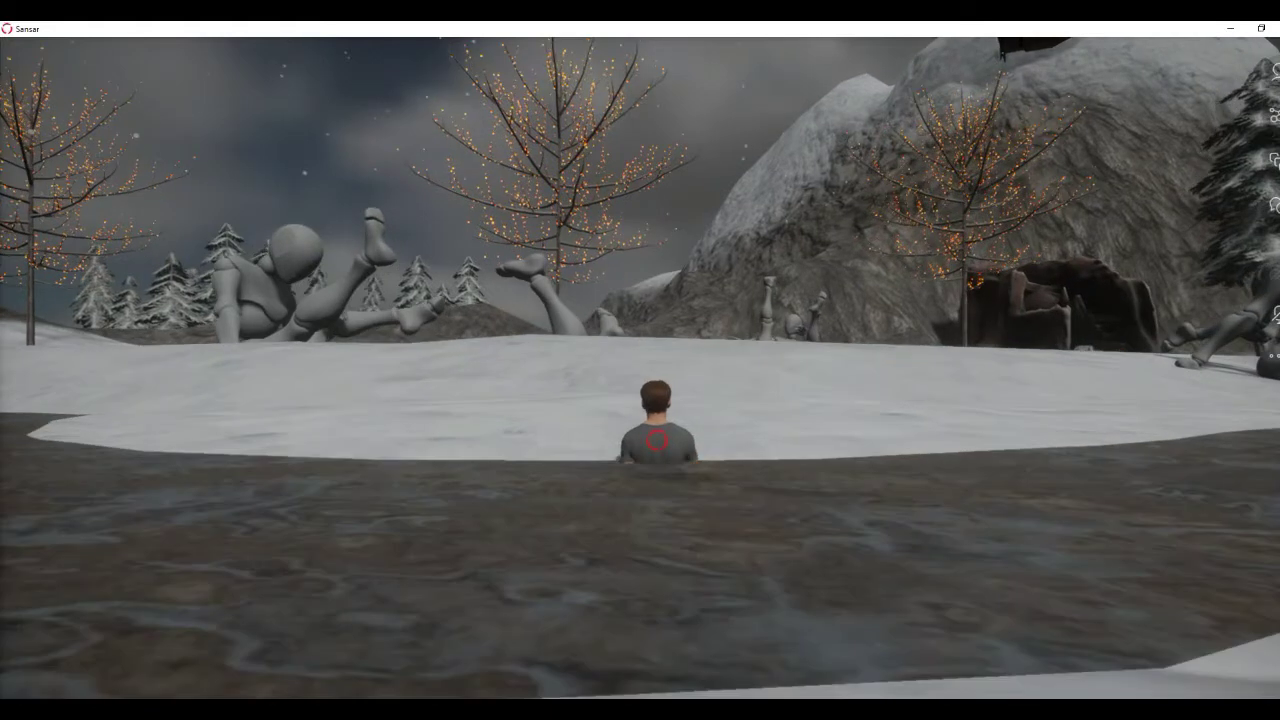
- Climb out of the stream and up the snow slope to the lit tree and statues
key("w")
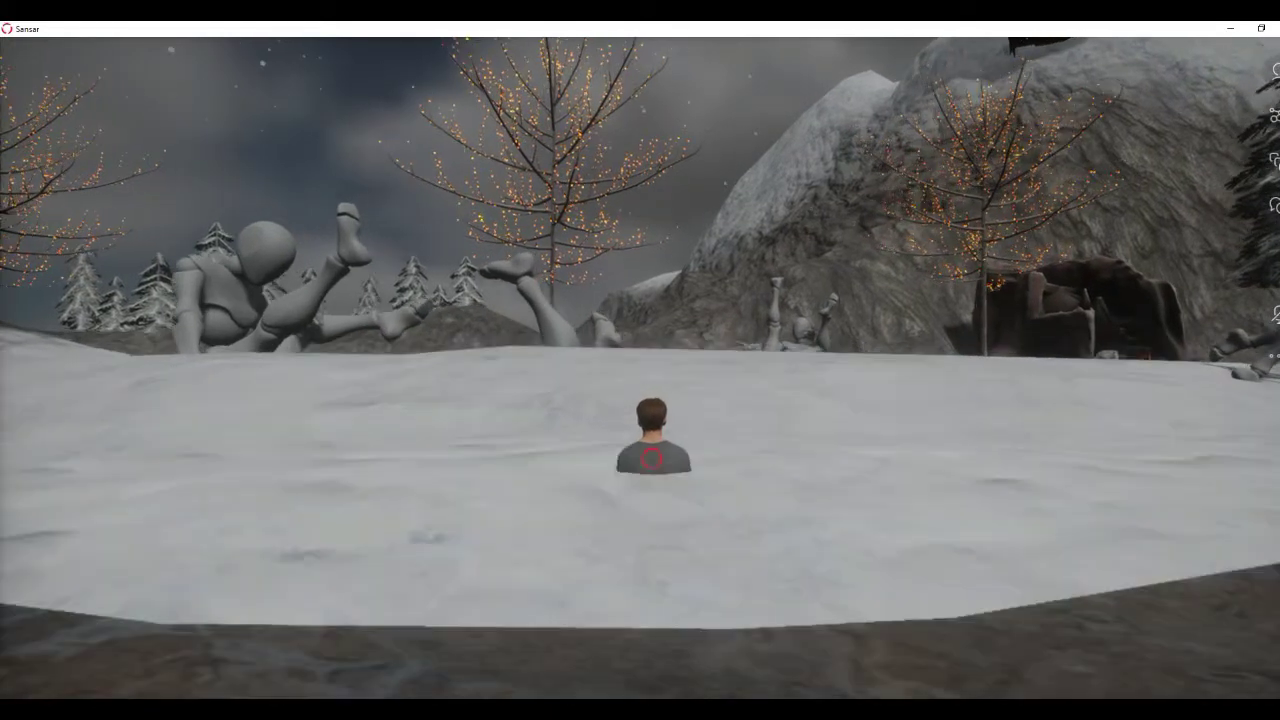
key("w")
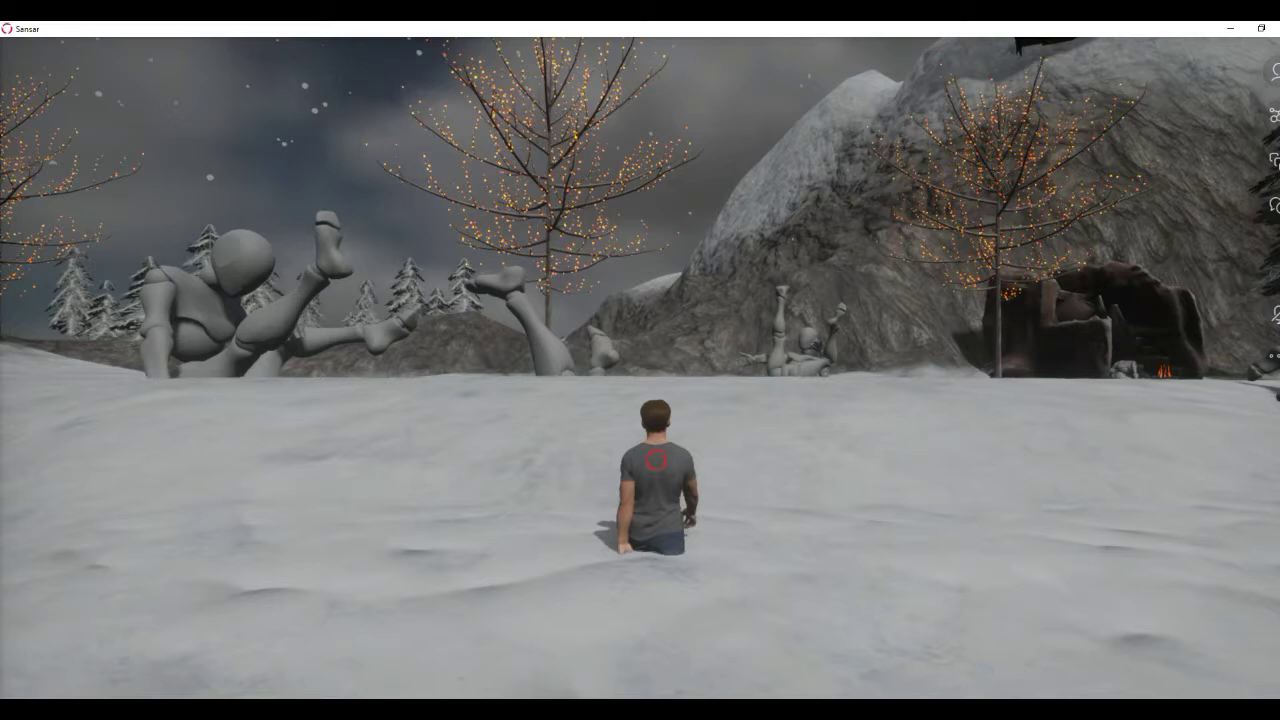
key("w")
key("w")
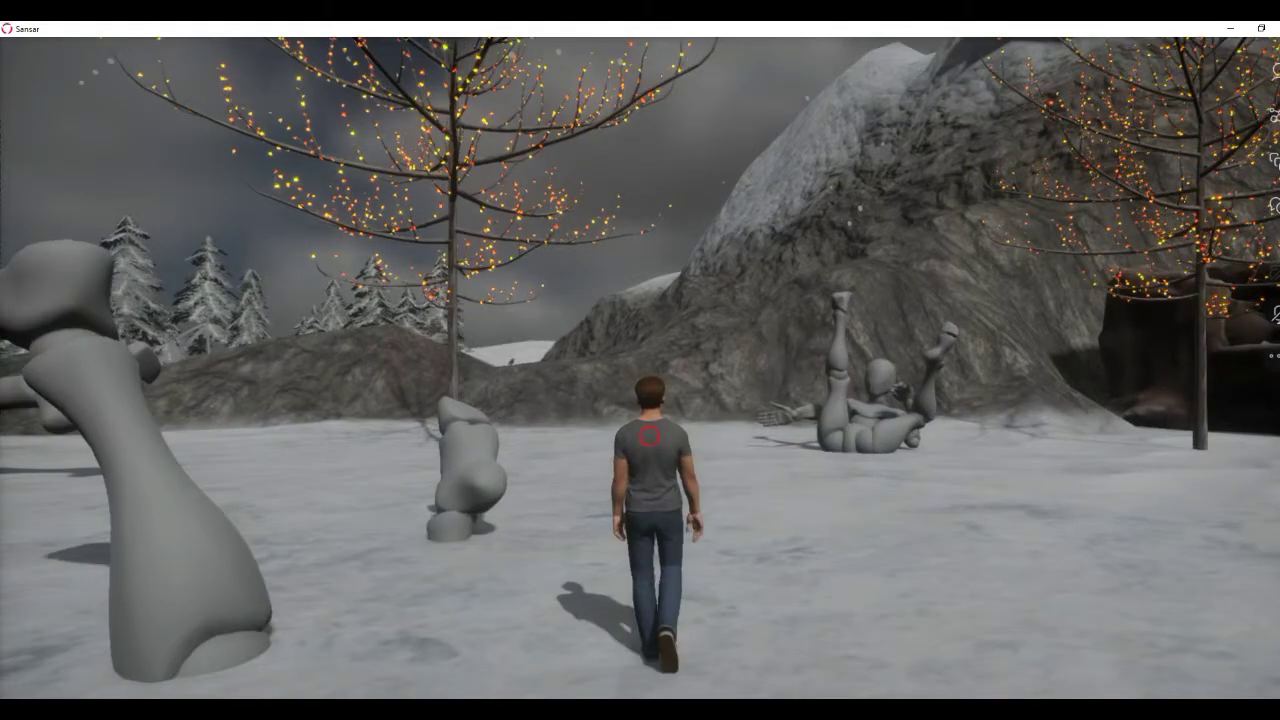
key("w")
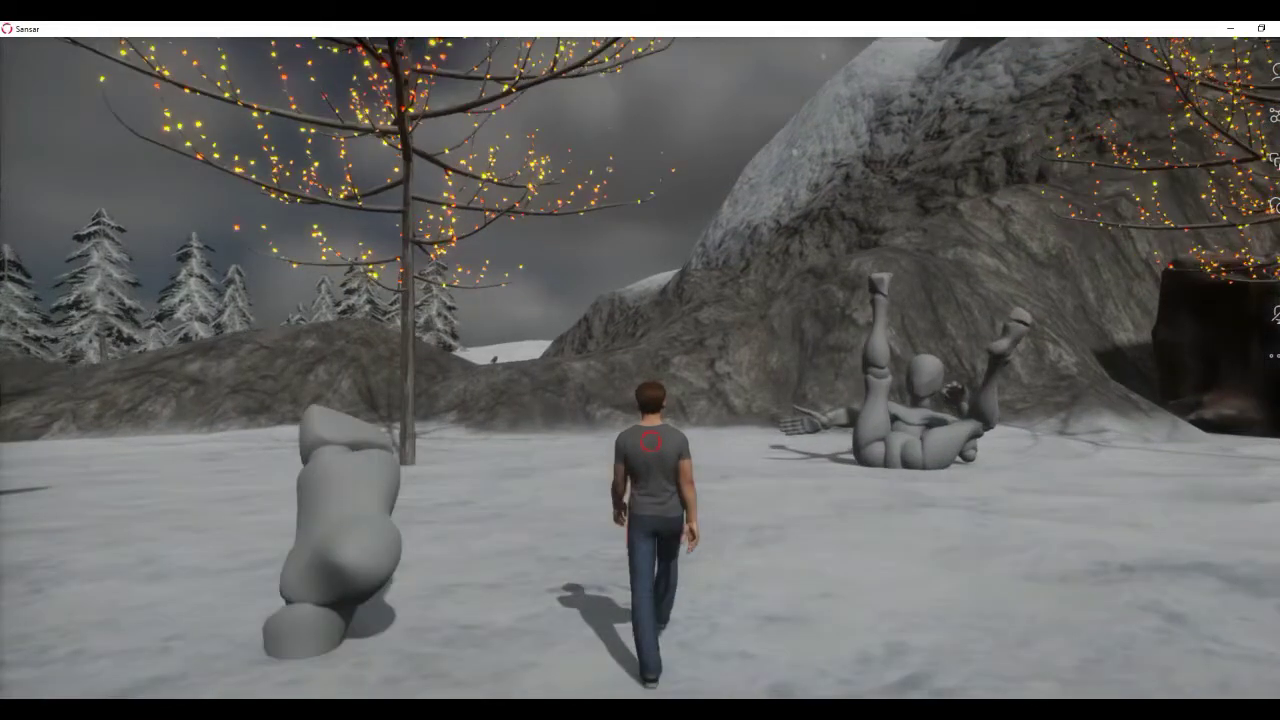
key("w")
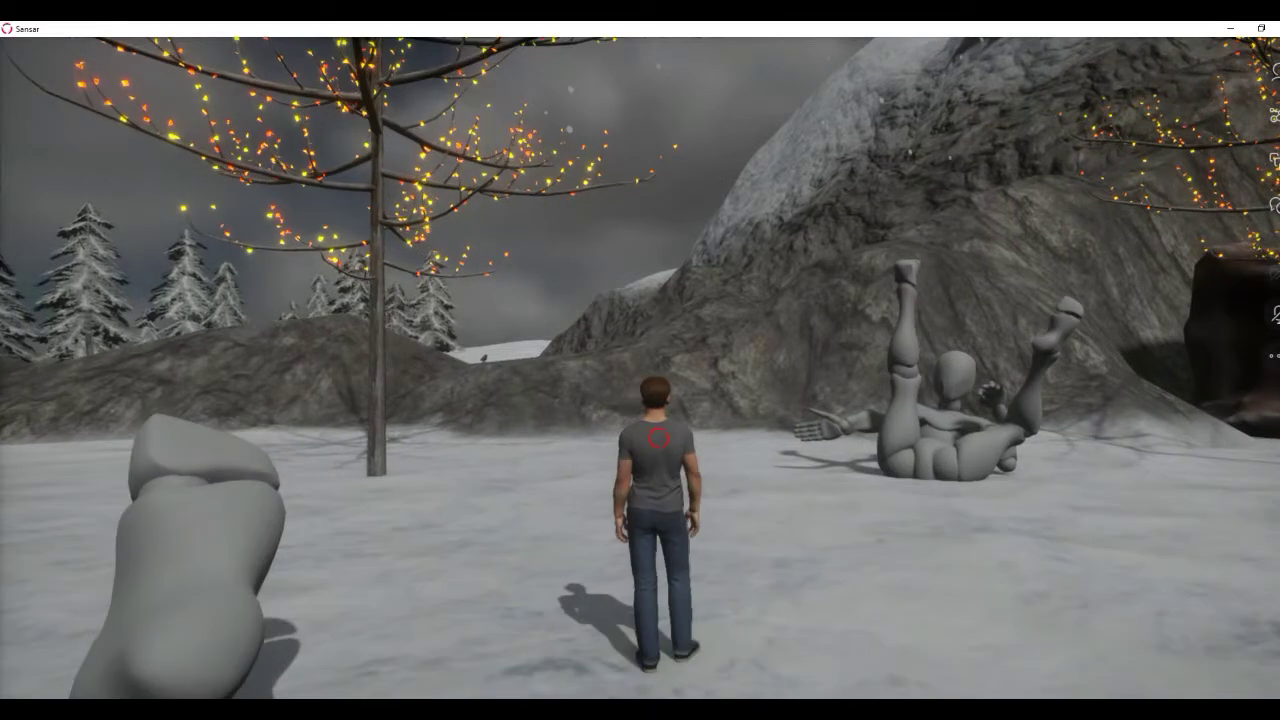
key("w")
key("w")
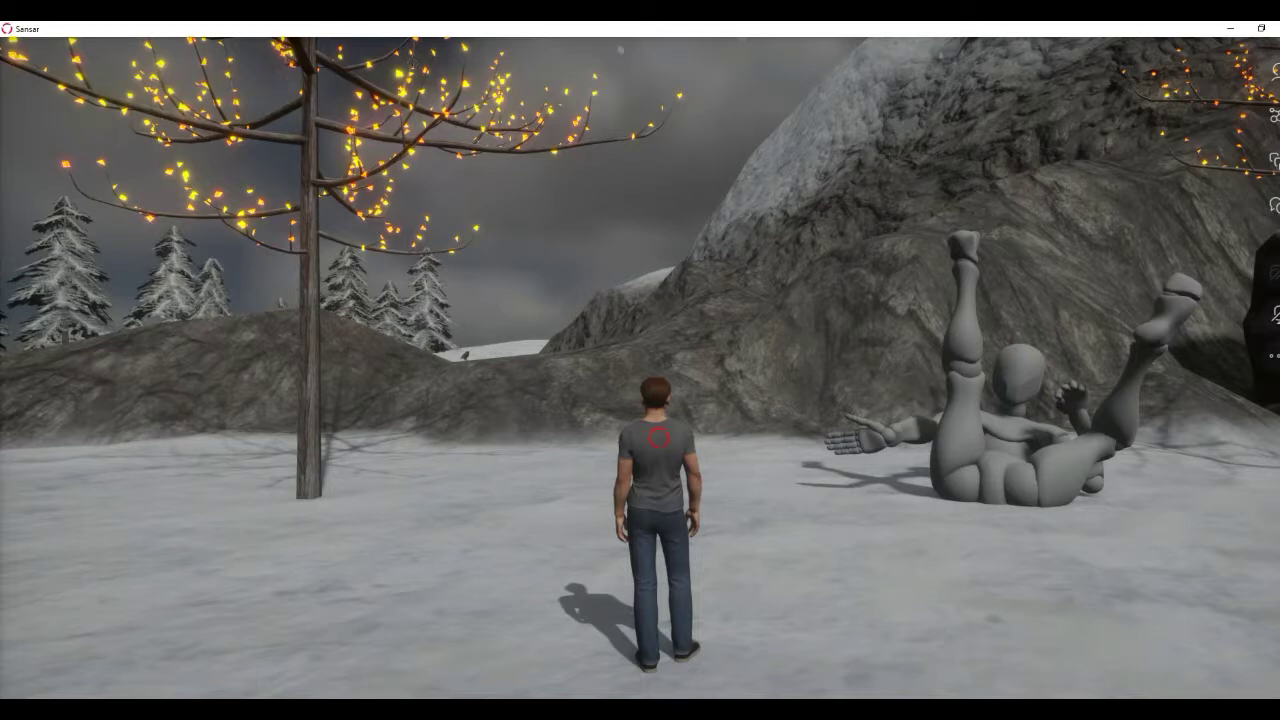
- Turn the avatar left toward the rocks and walk on past the statue
key("w")
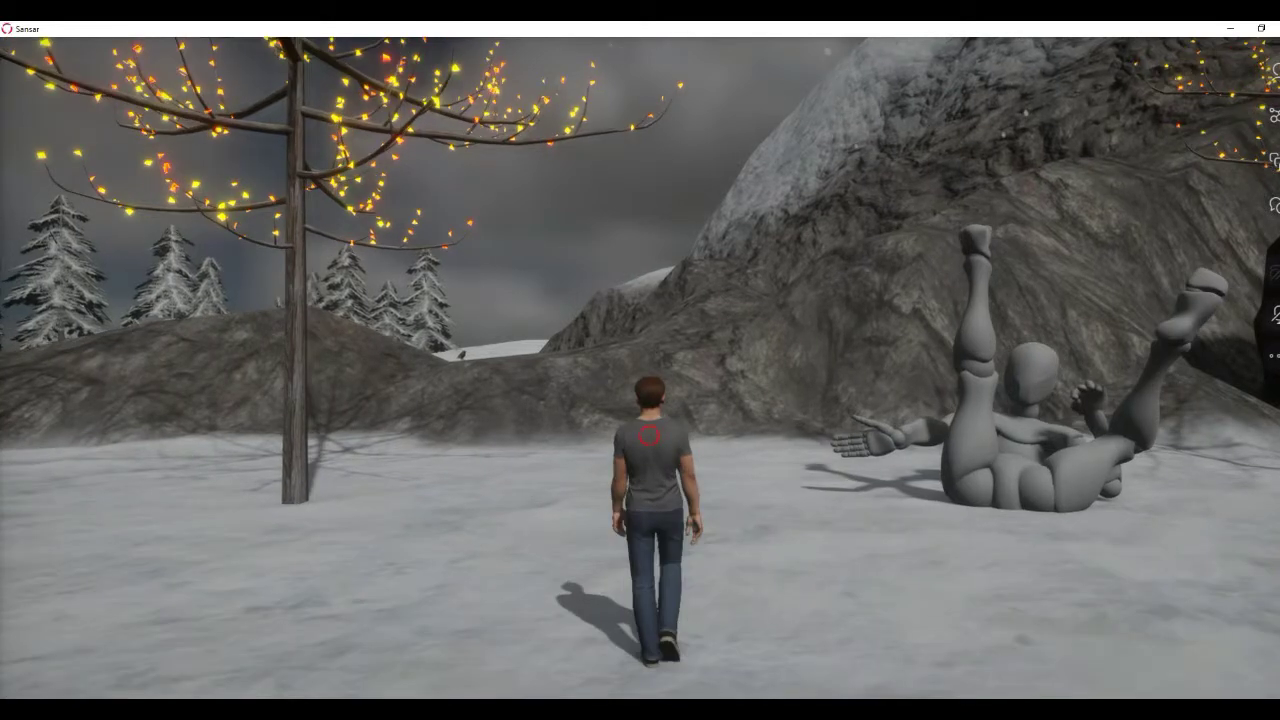
key("a")
key("a")
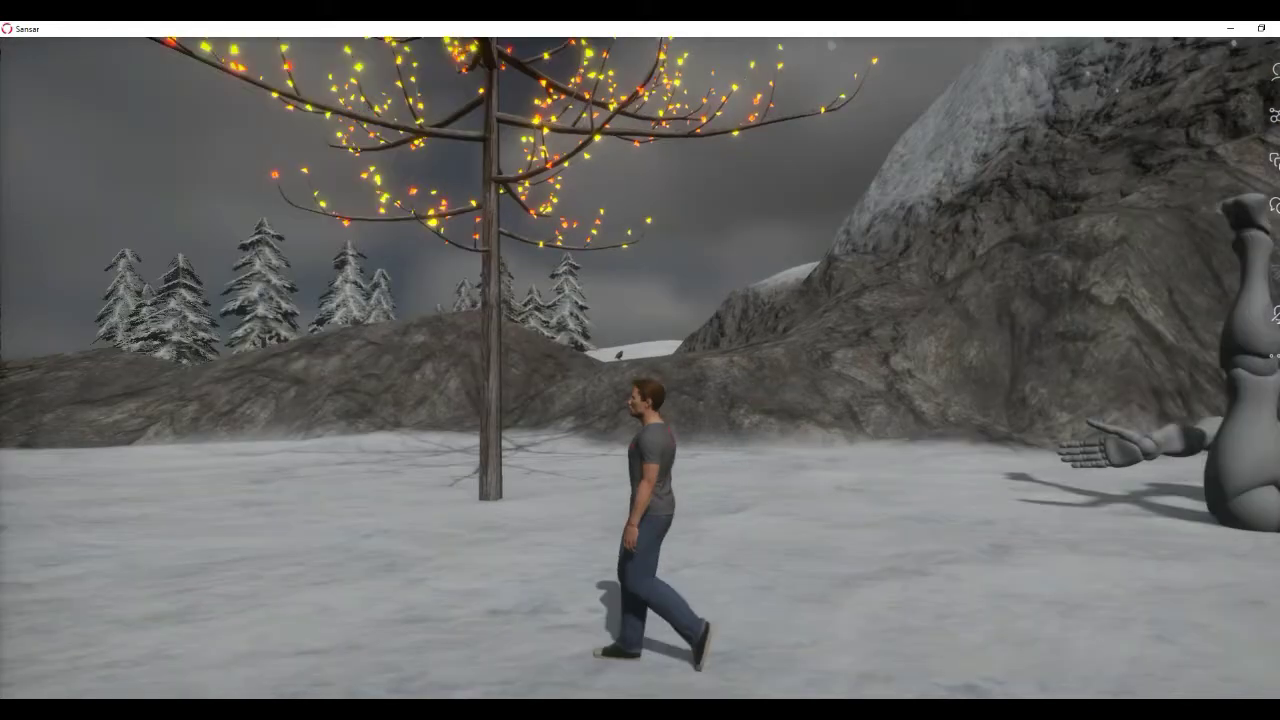
left_click_drag(400, 360, 900, 360)
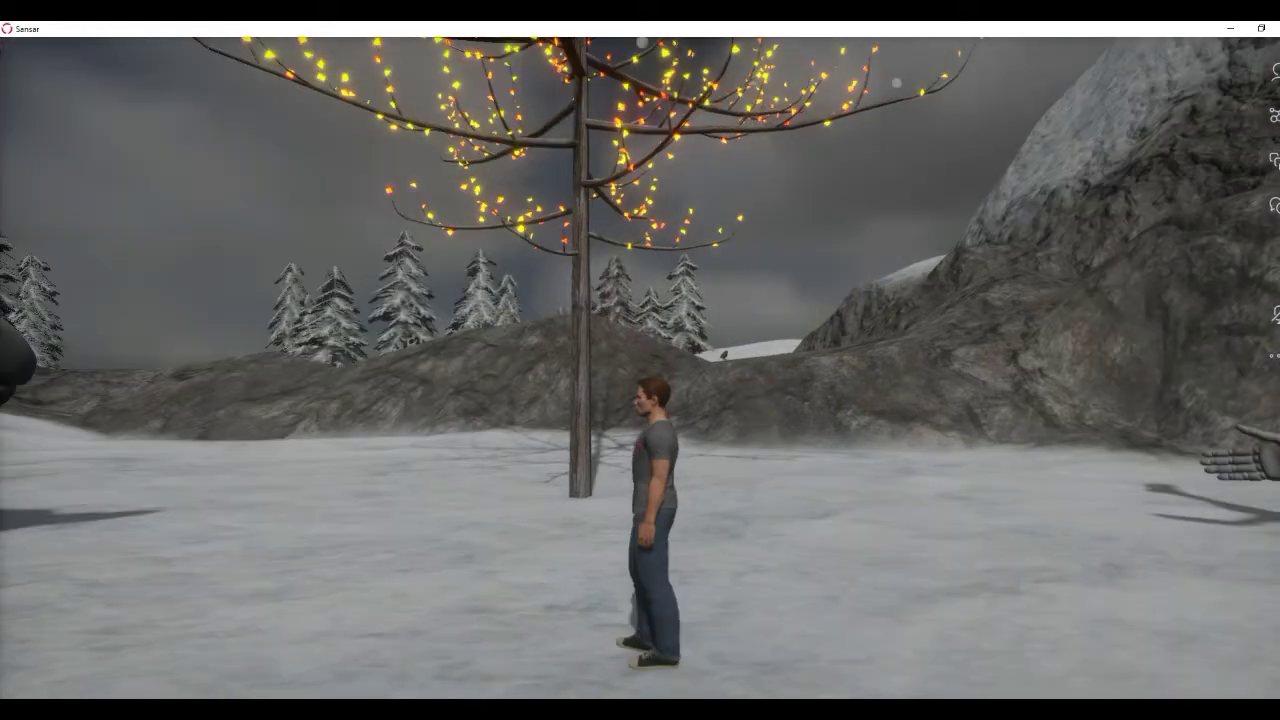
key("w")
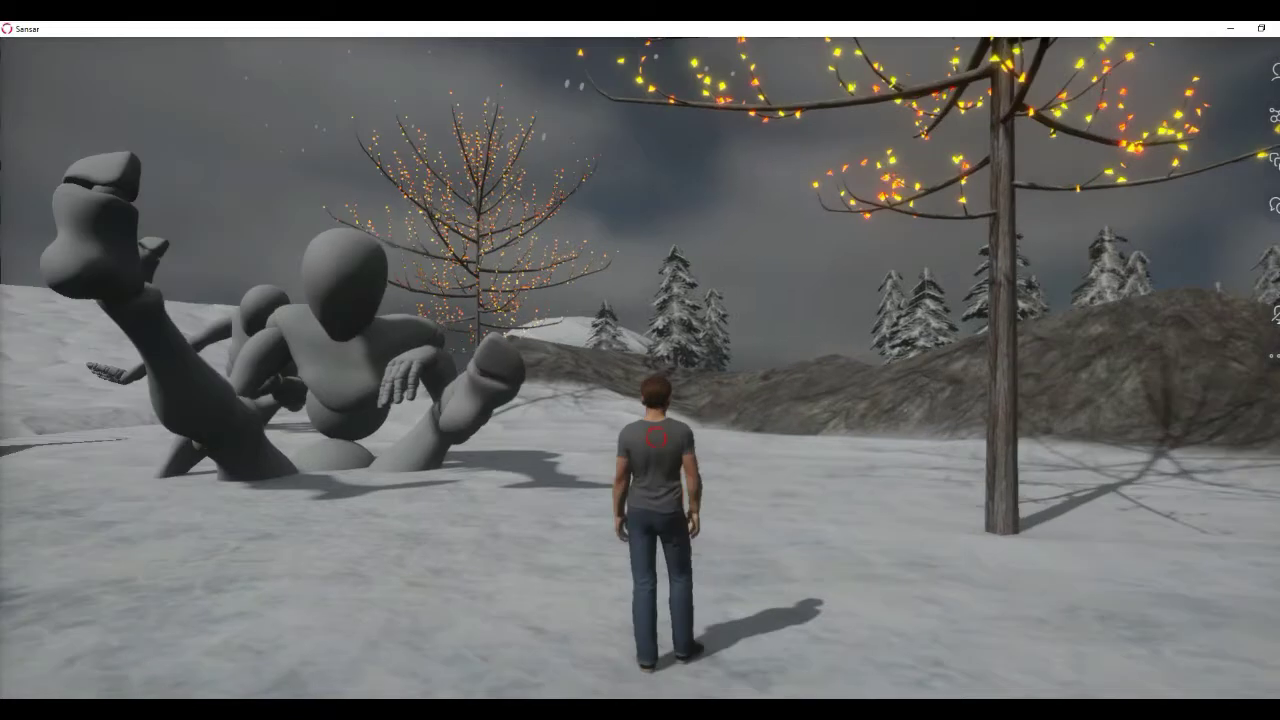
- Orbit the camera around the avatar to survey the sculpture park
left_click_drag(400, 360, 700, 360)
left_click_drag(500, 360, 680, 360)
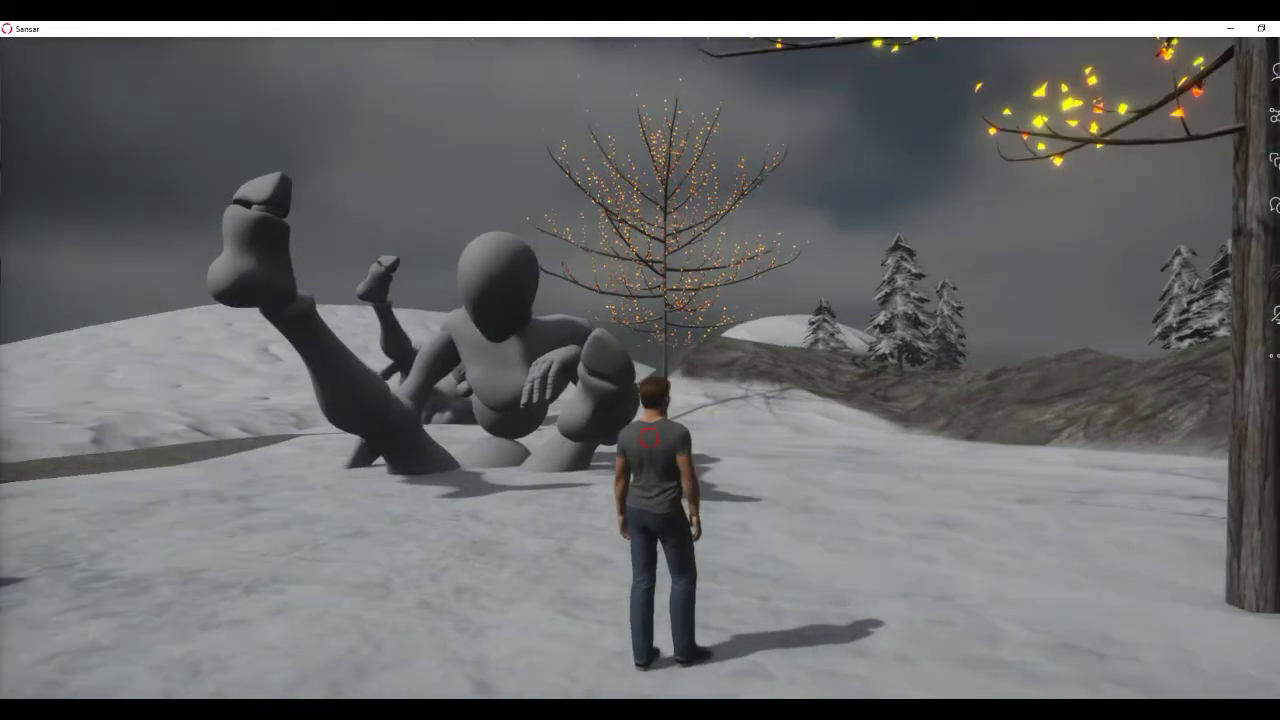
left_click_drag(500, 360, 700, 360)
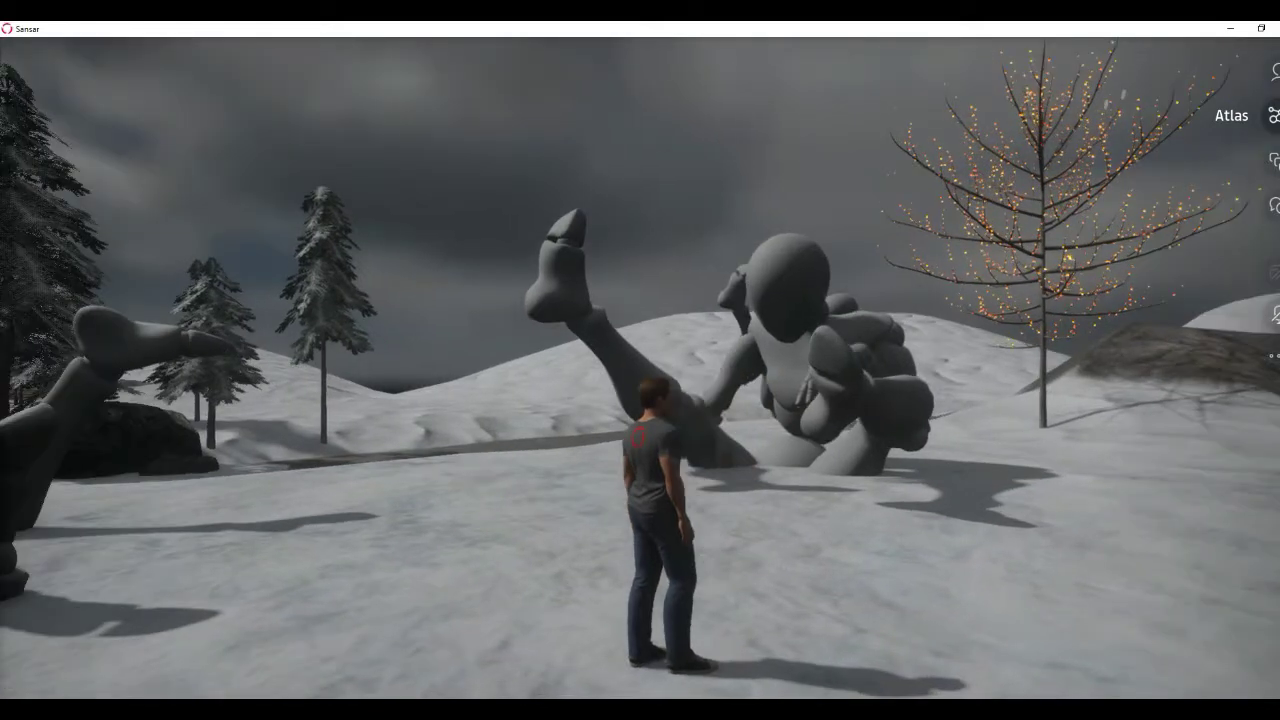
left_click_drag(500, 360, 700, 360)
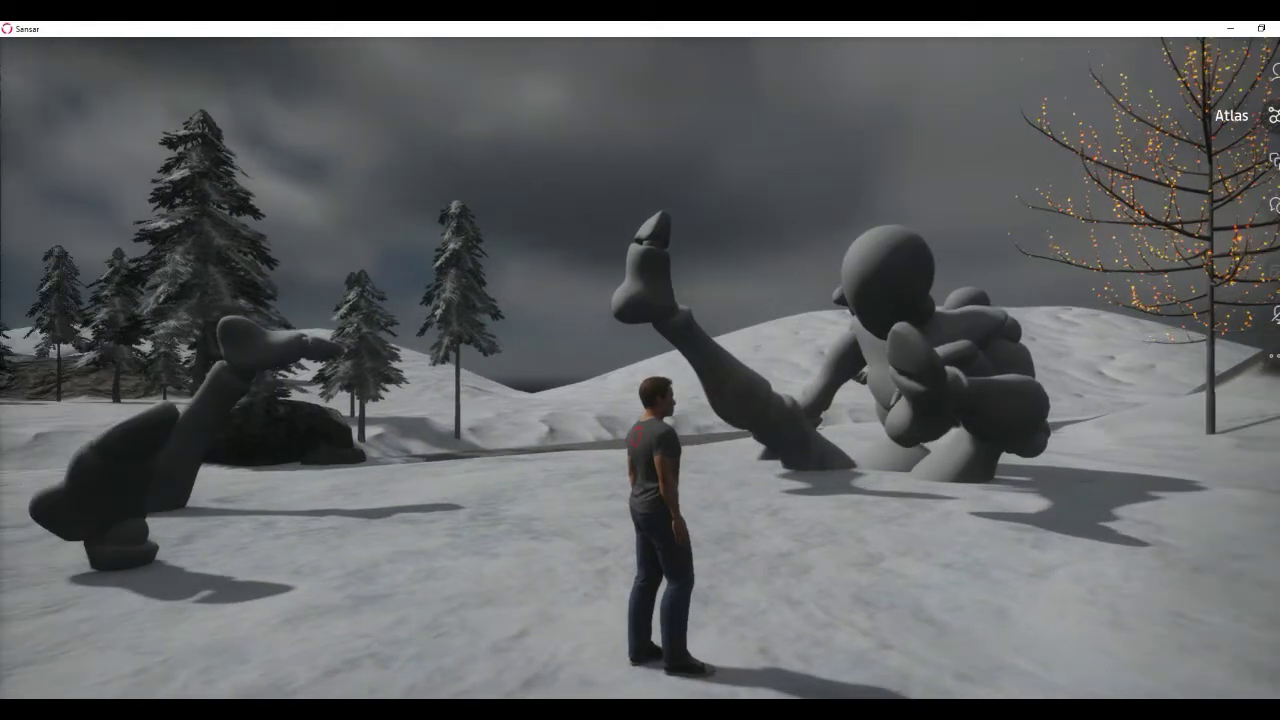
left_click_drag(500, 360, 700, 360)
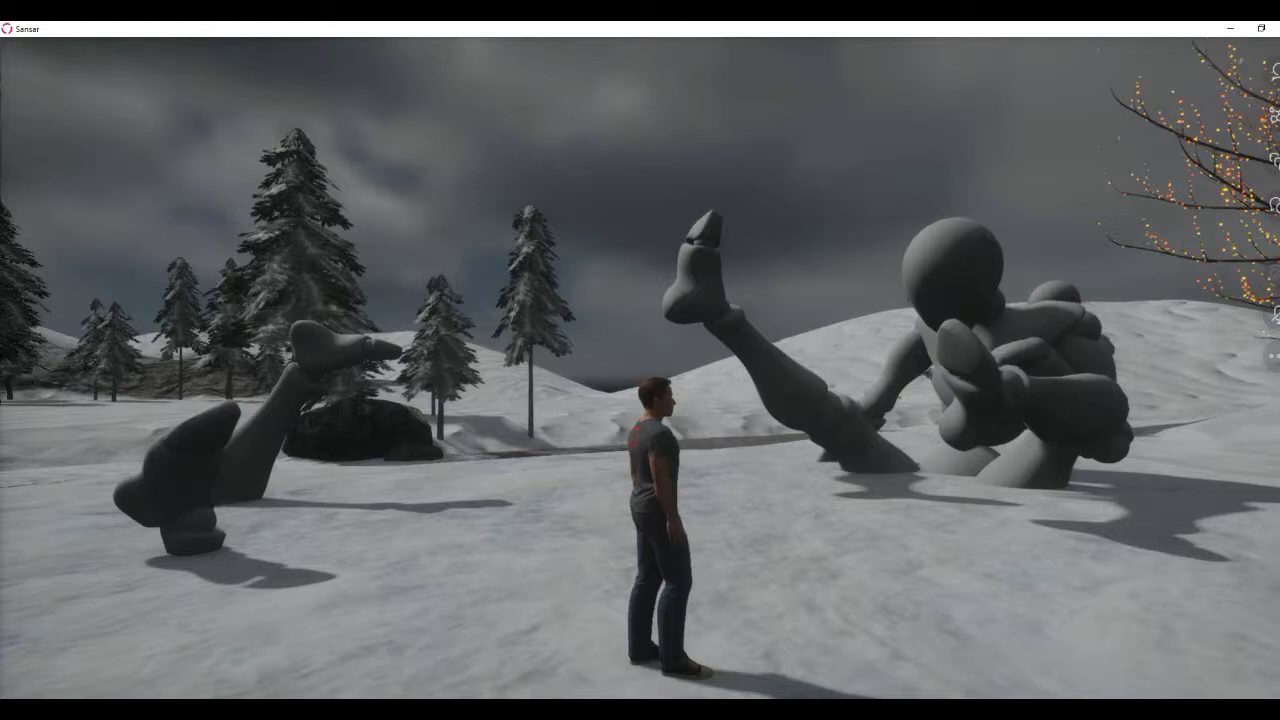
left_click_drag(500, 360, 700, 360)
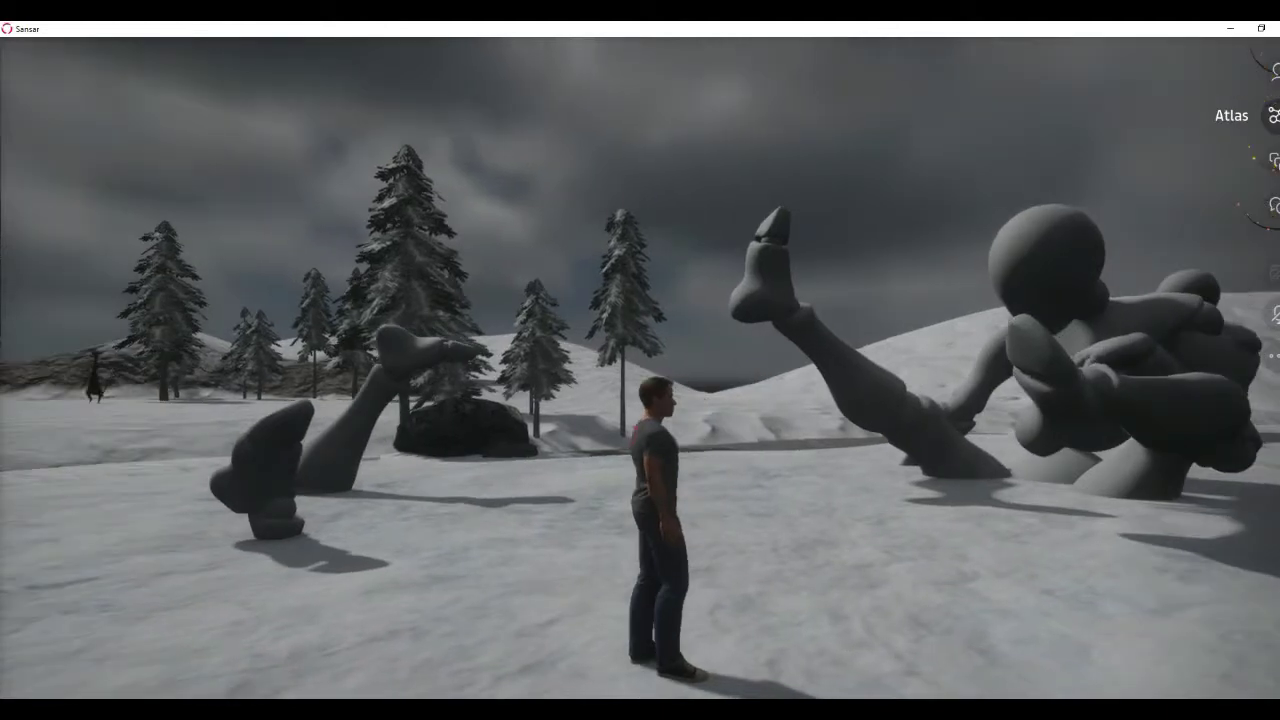
left_click_drag(500, 360, 700, 360)
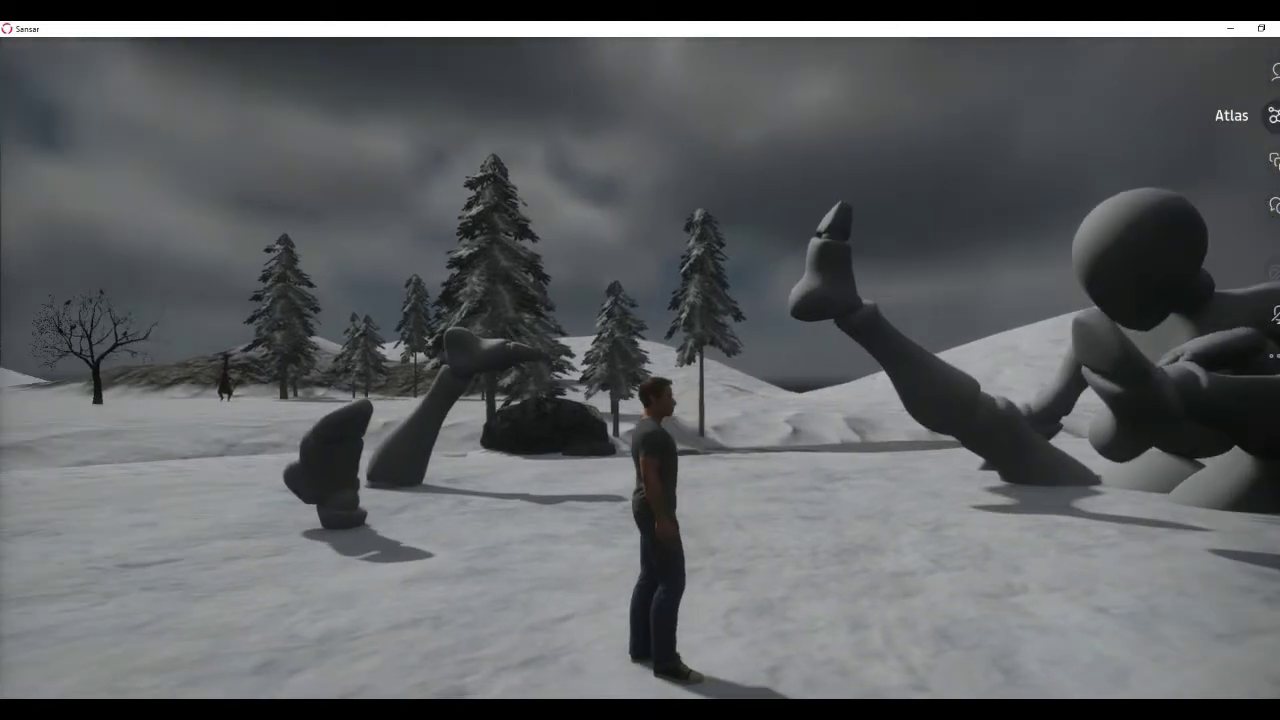
- Visit the France world by Evenementia from the Atlas directory
left_click(1274, 115)
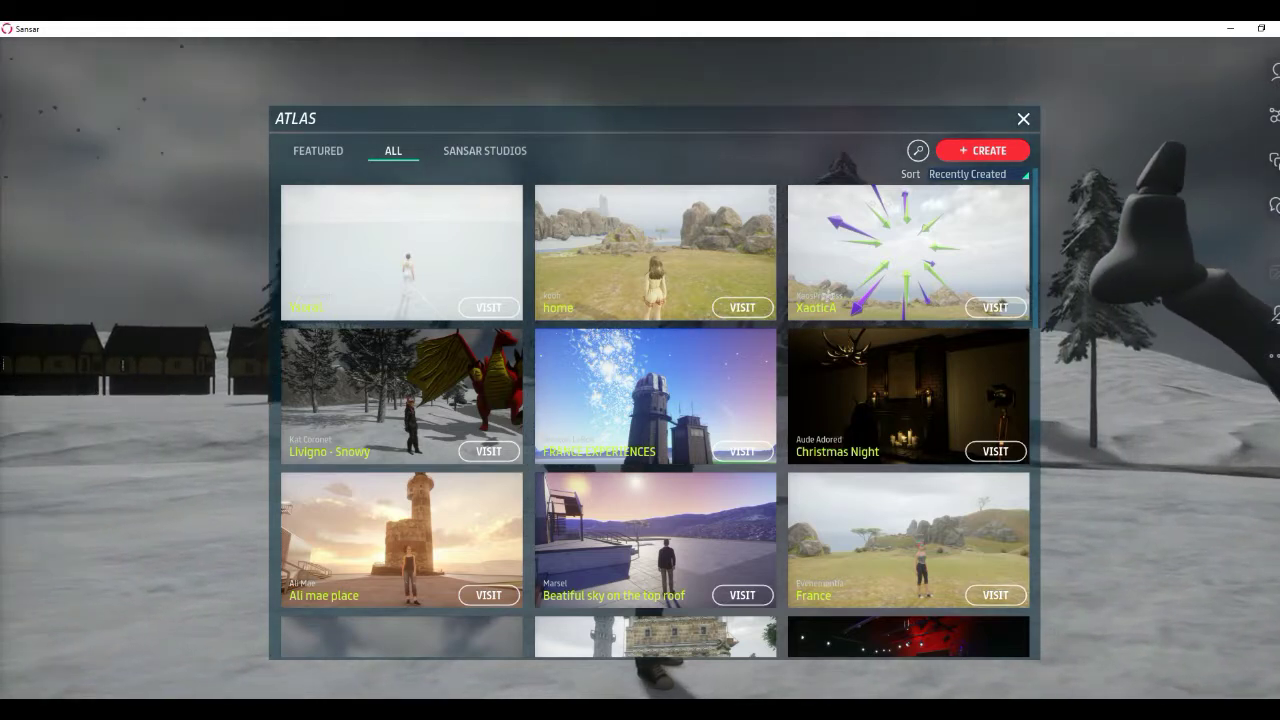
left_click(995, 595)
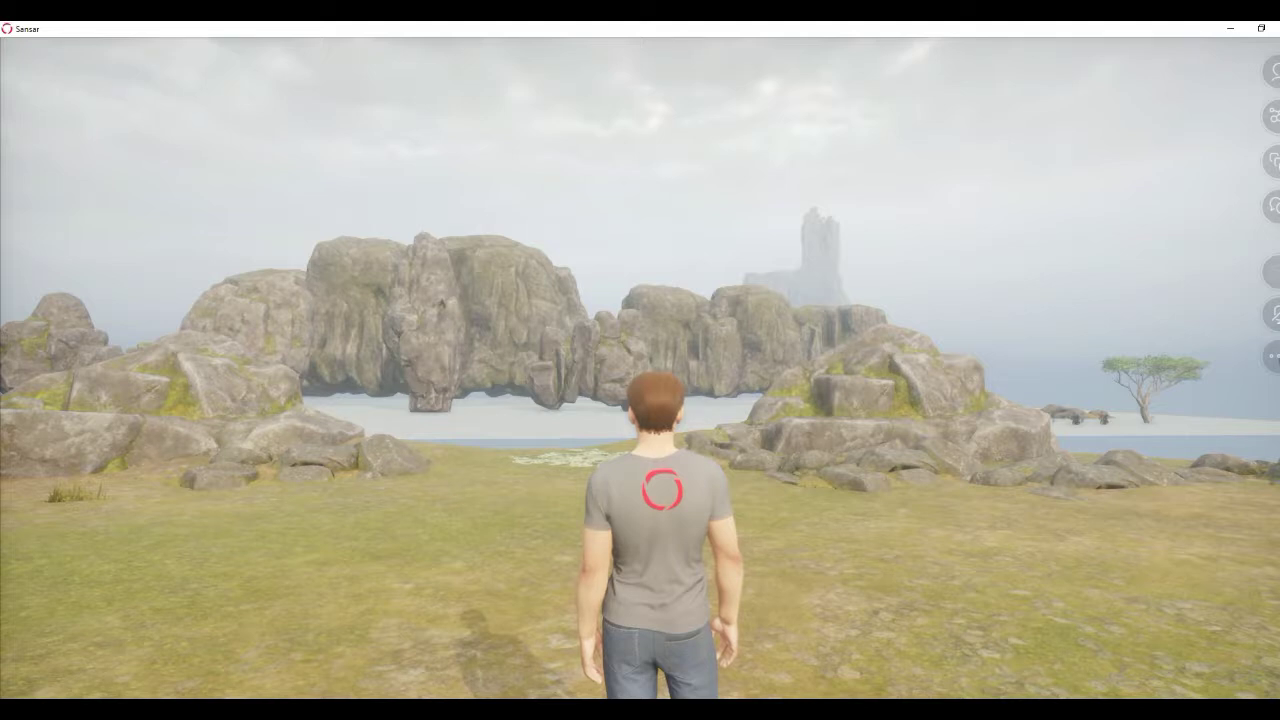
key("w")
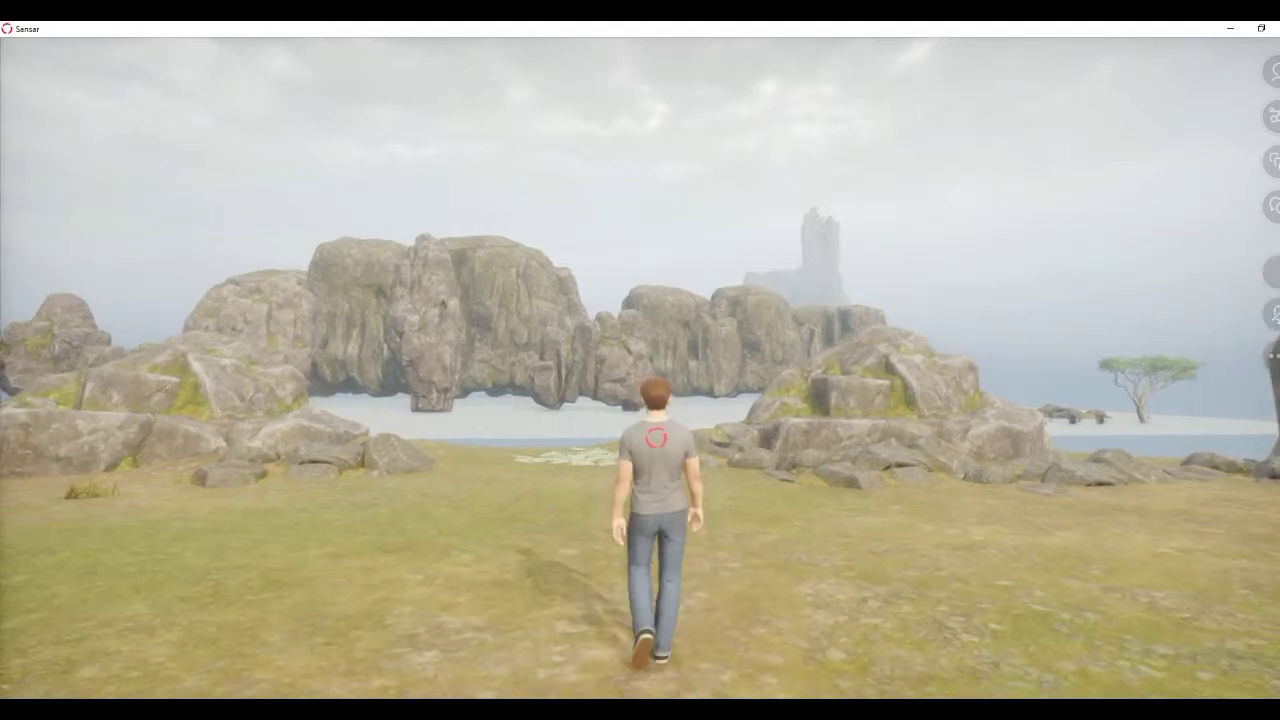
key("w")
key("a")
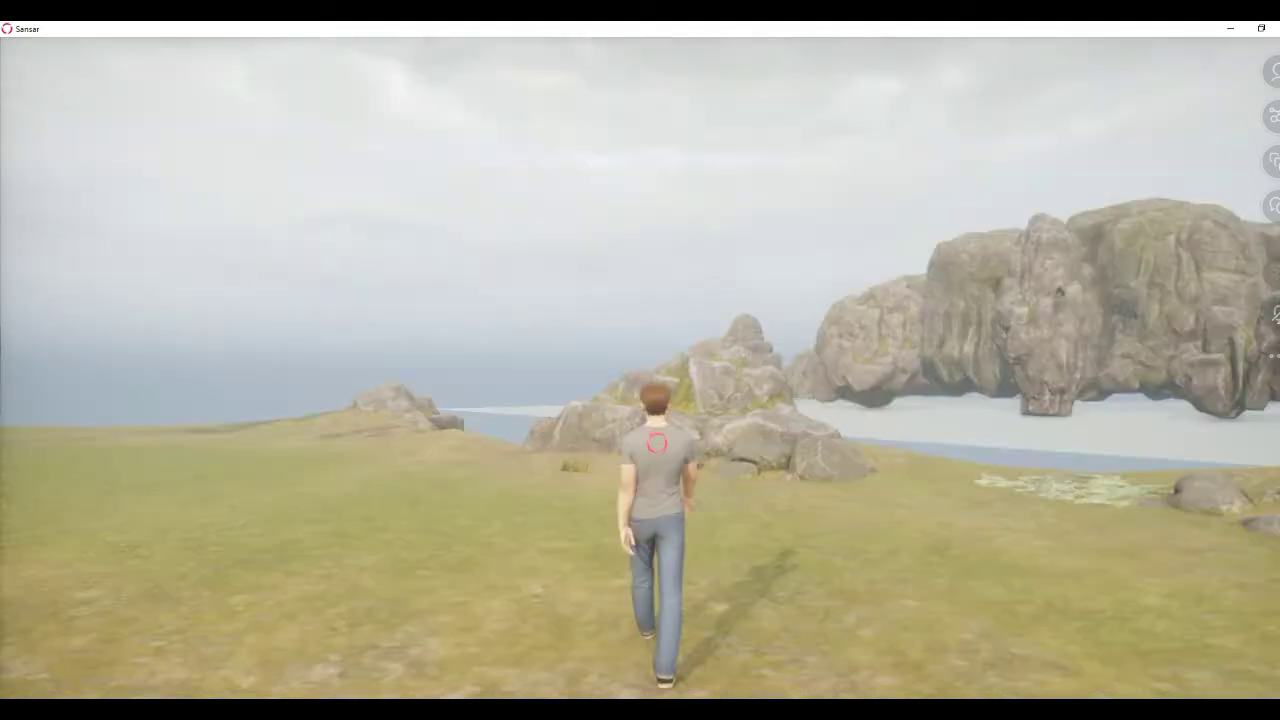
left_click_drag(640, 360, 300, 360)
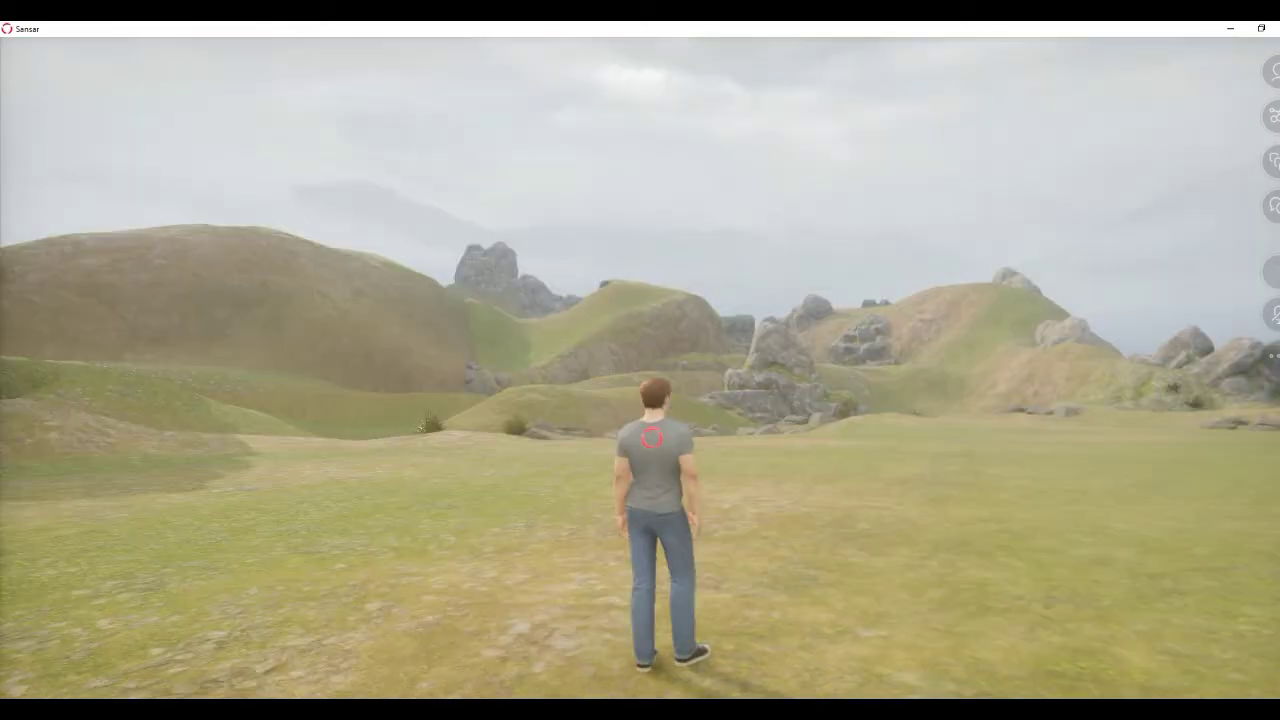
left_click_drag(800, 360, 400, 360)
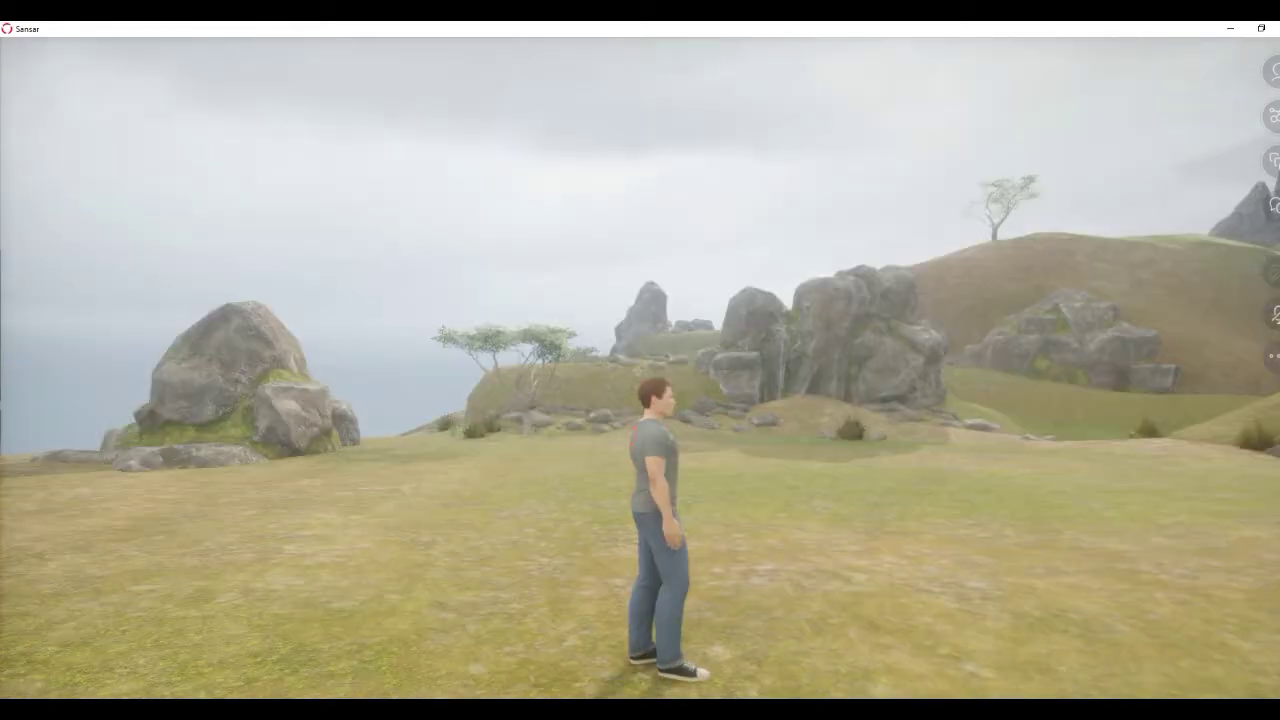
left_click_drag(800, 360, 400, 360)
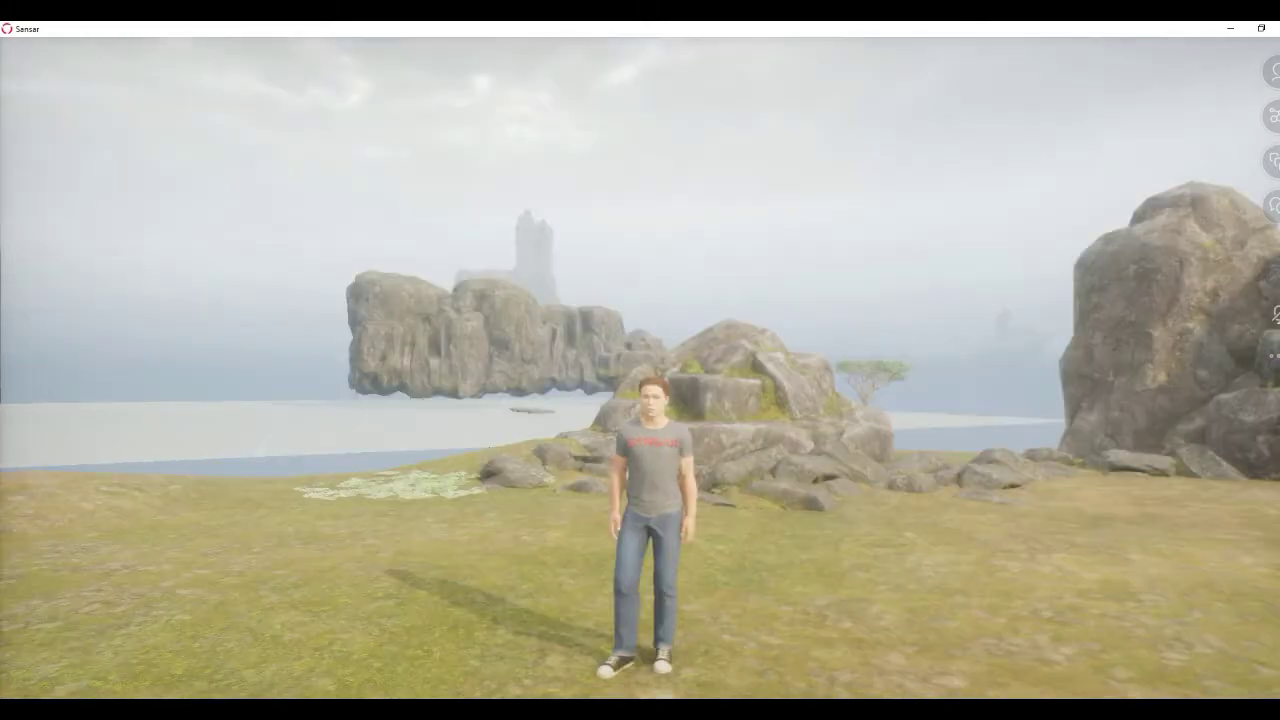
left_click_drag(800, 360, 400, 360)
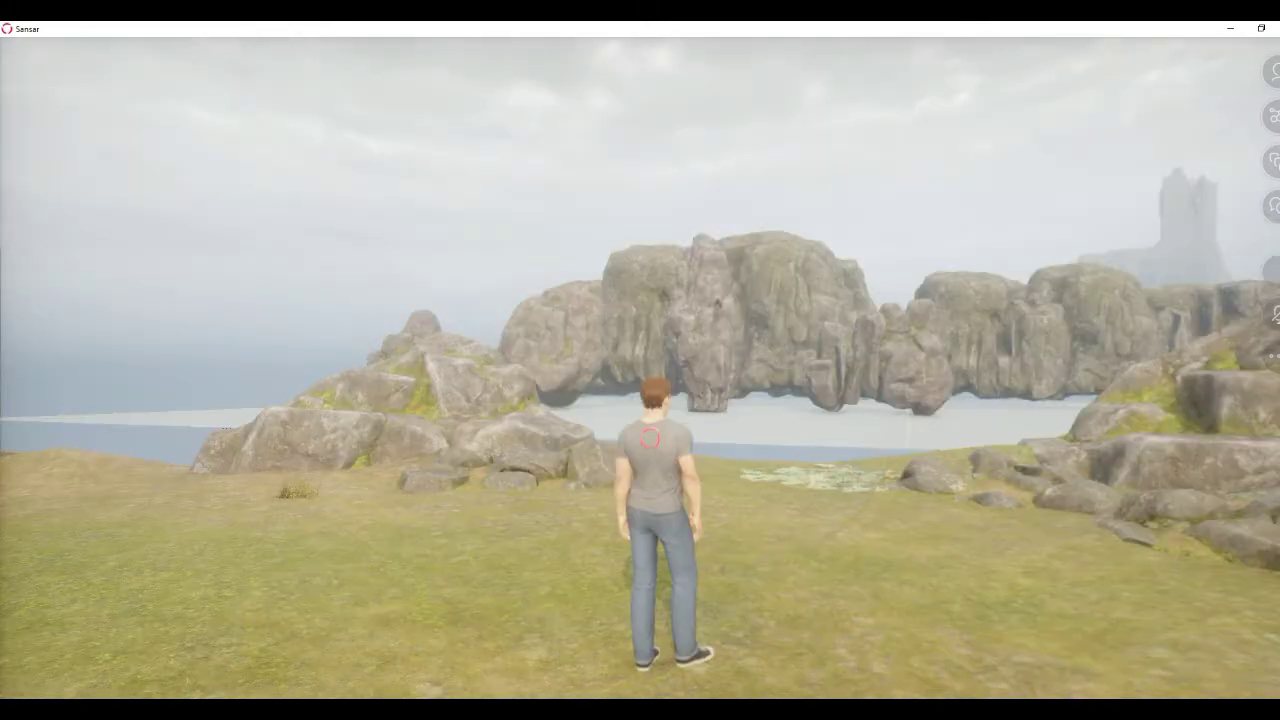
left_click_drag(800, 360, 400, 360)
left_click_drag(800, 360, 400, 360)
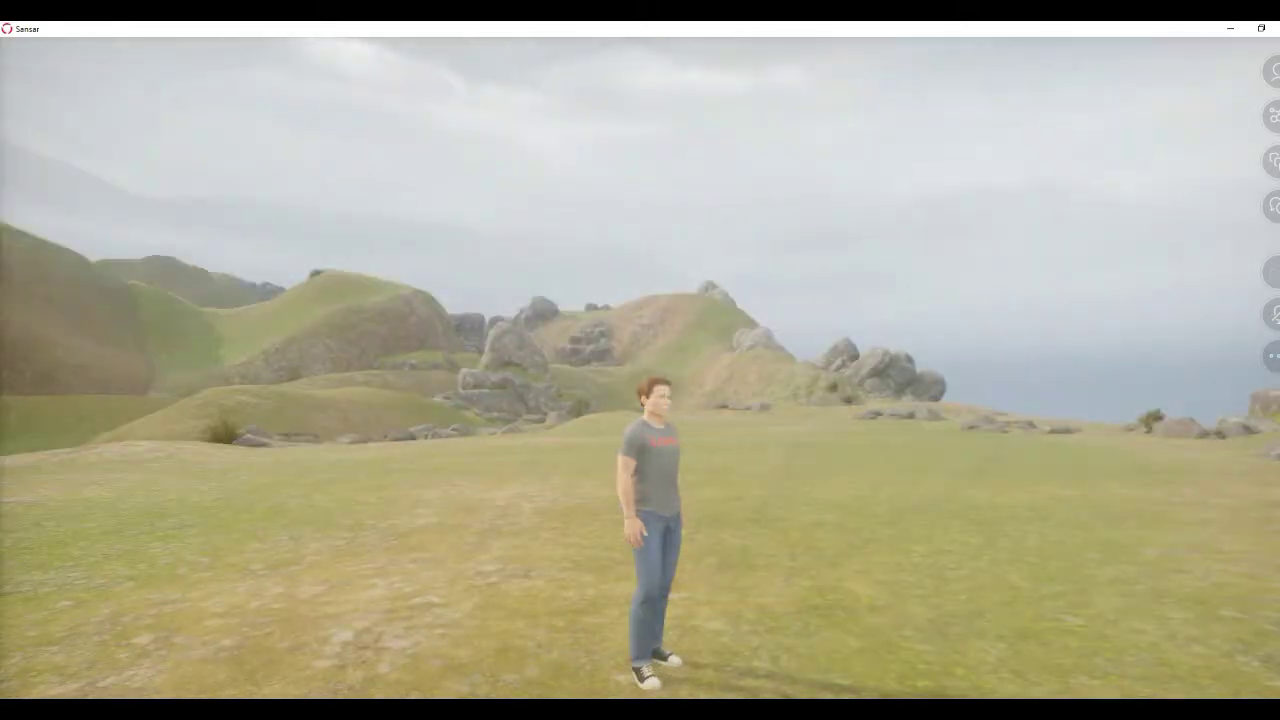
left_click_drag(800, 360, 400, 360)
left_click_drag(800, 360, 400, 360)
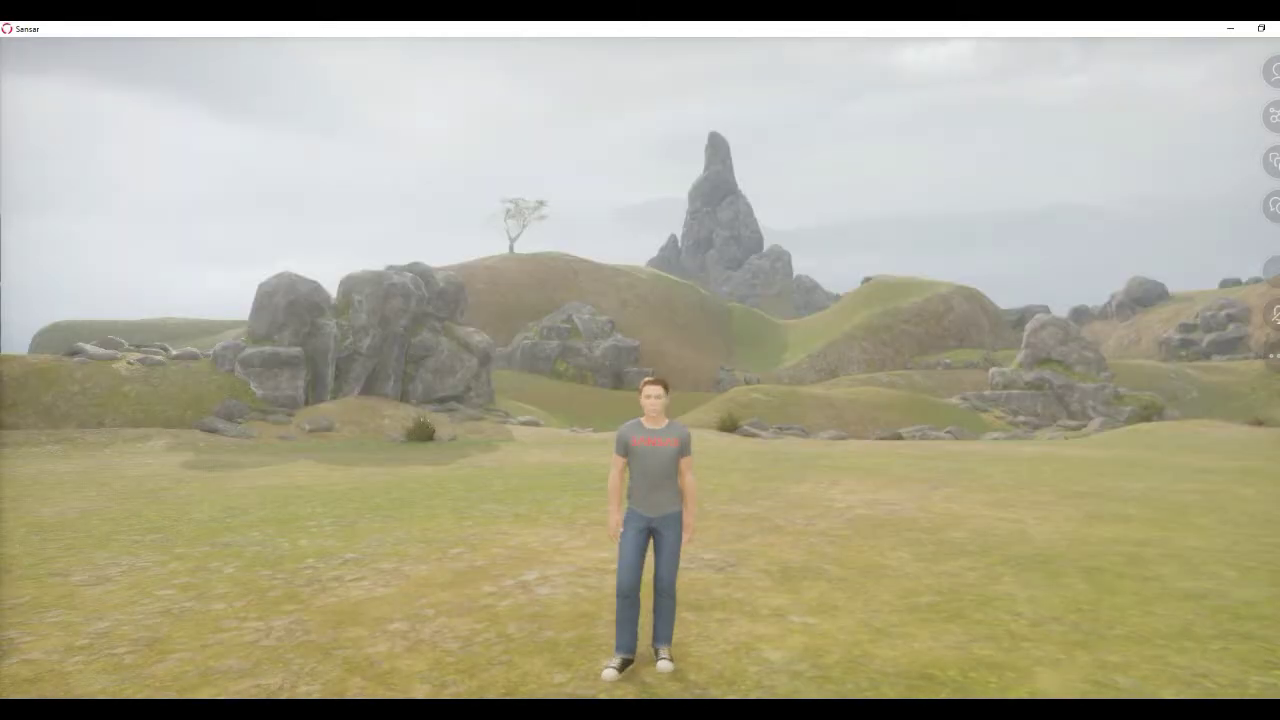
left_click_drag(800, 360, 400, 360)
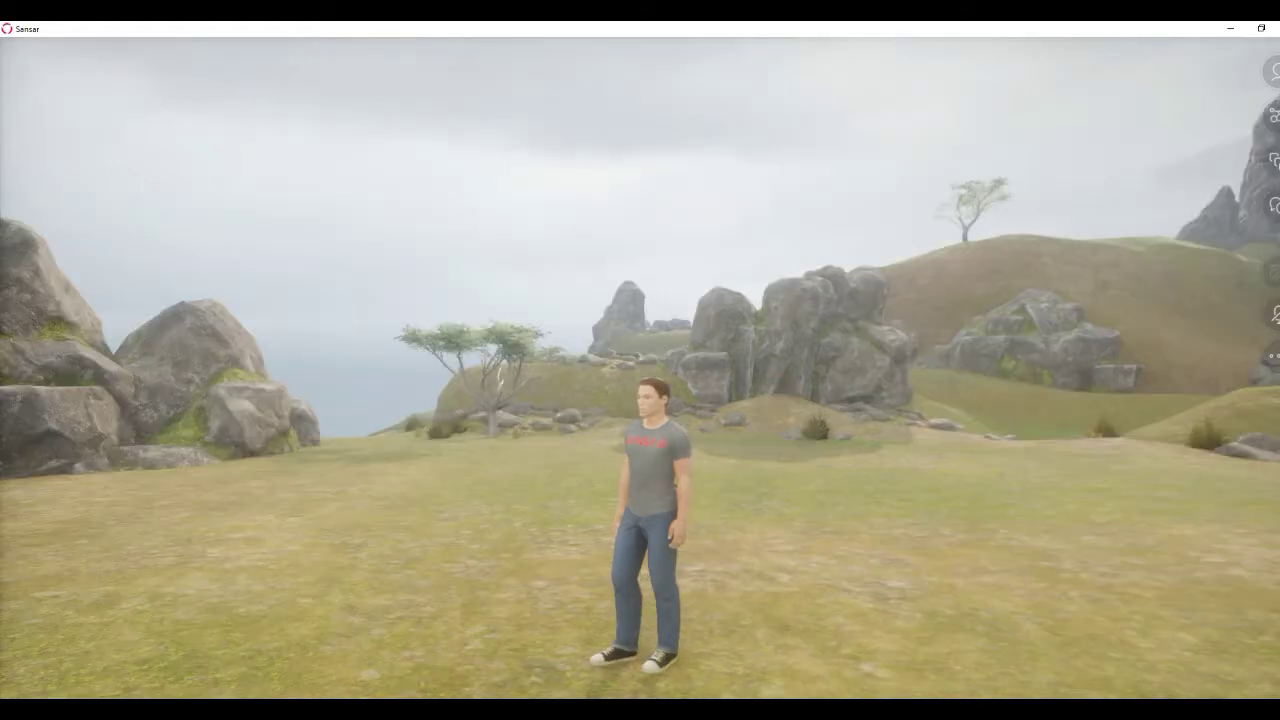
left_click_drag(800, 360, 400, 360)
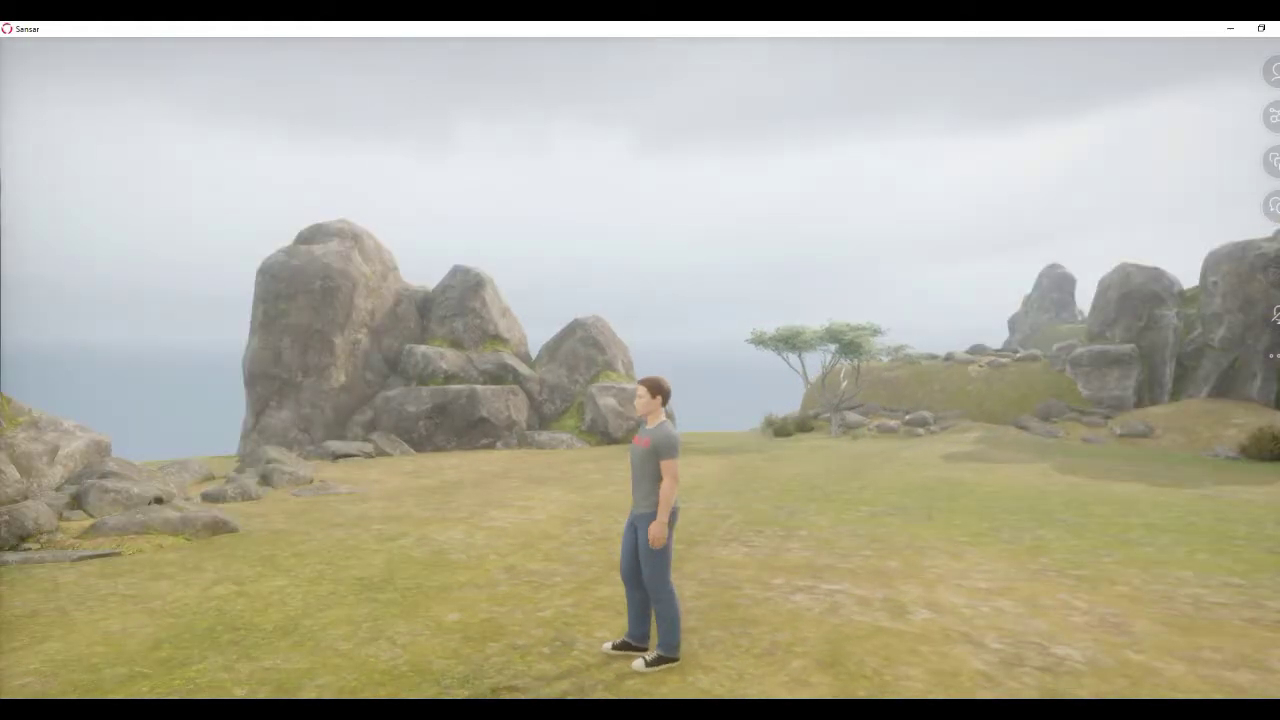
- Walk the avatar forward up to the big boulders near the cliff edge
key("w")
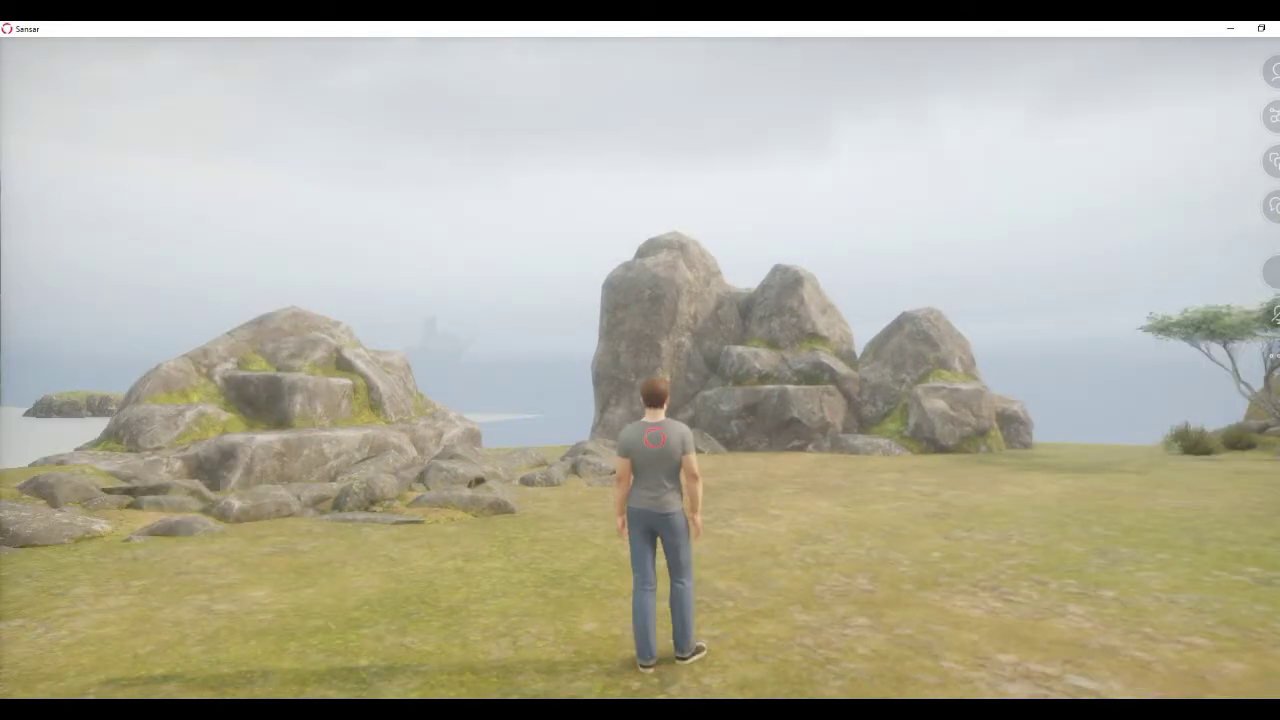
key("w")
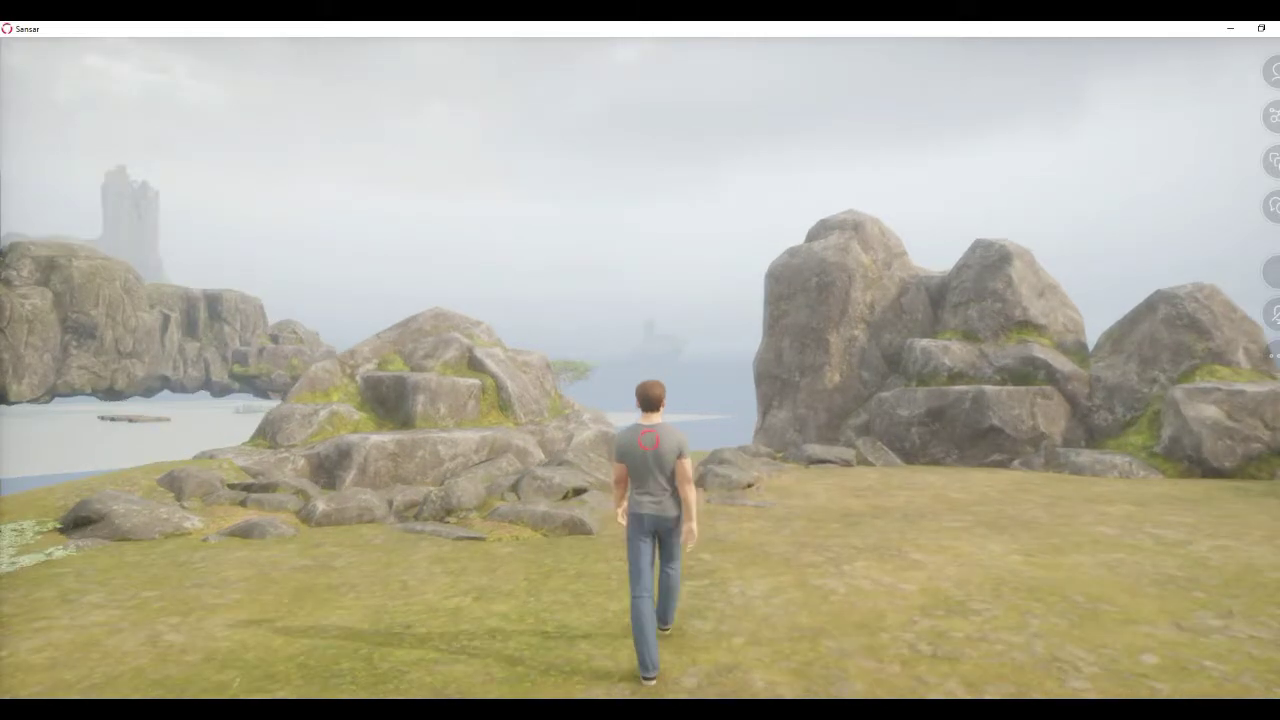
key("w")
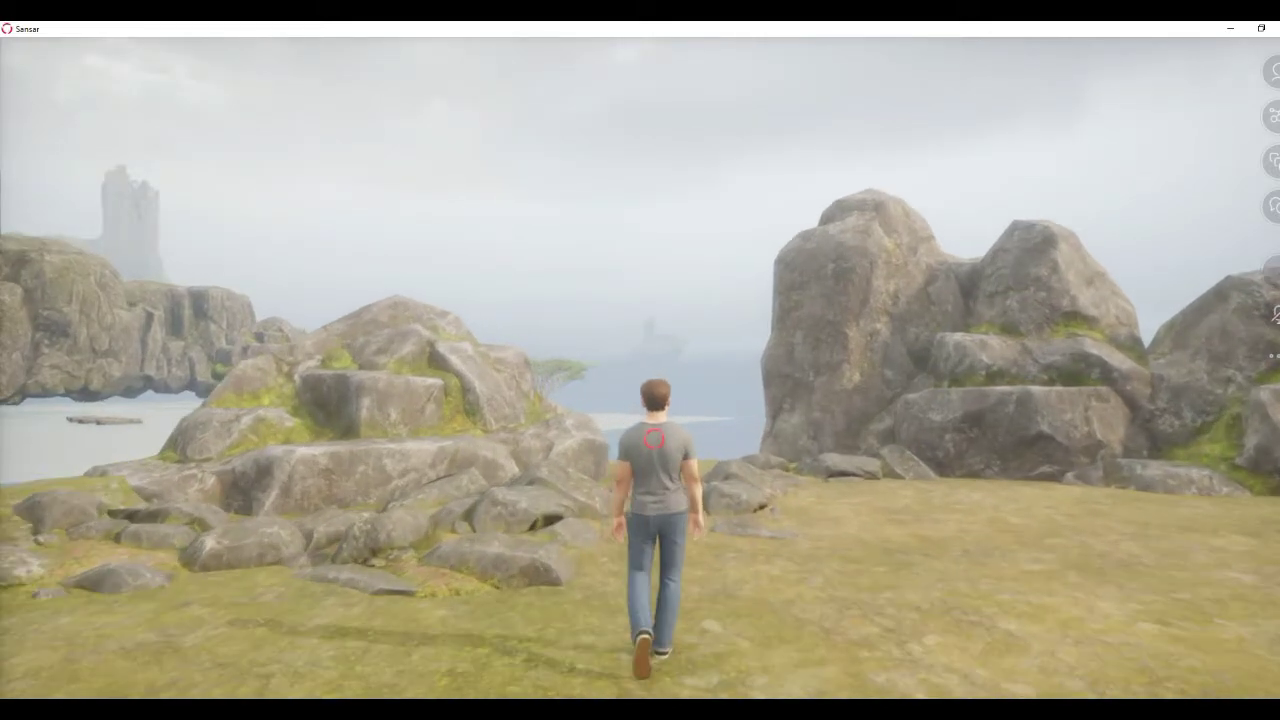
key("w")
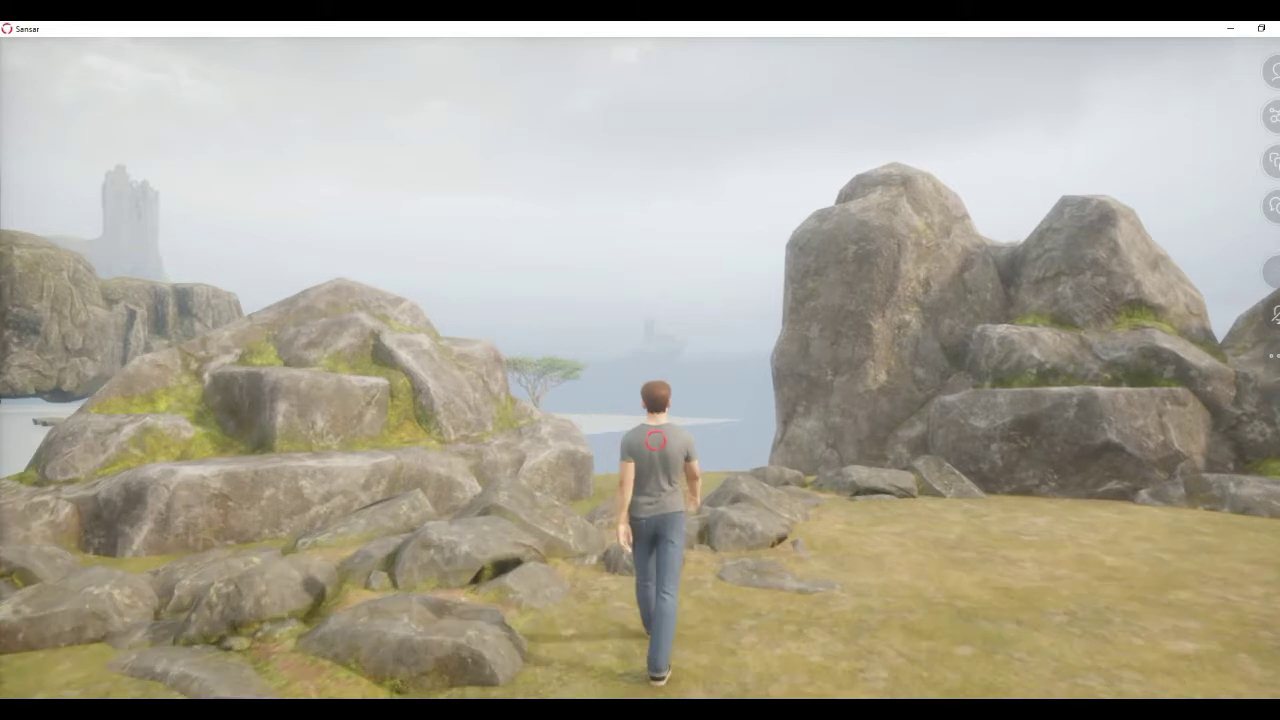
key("w")
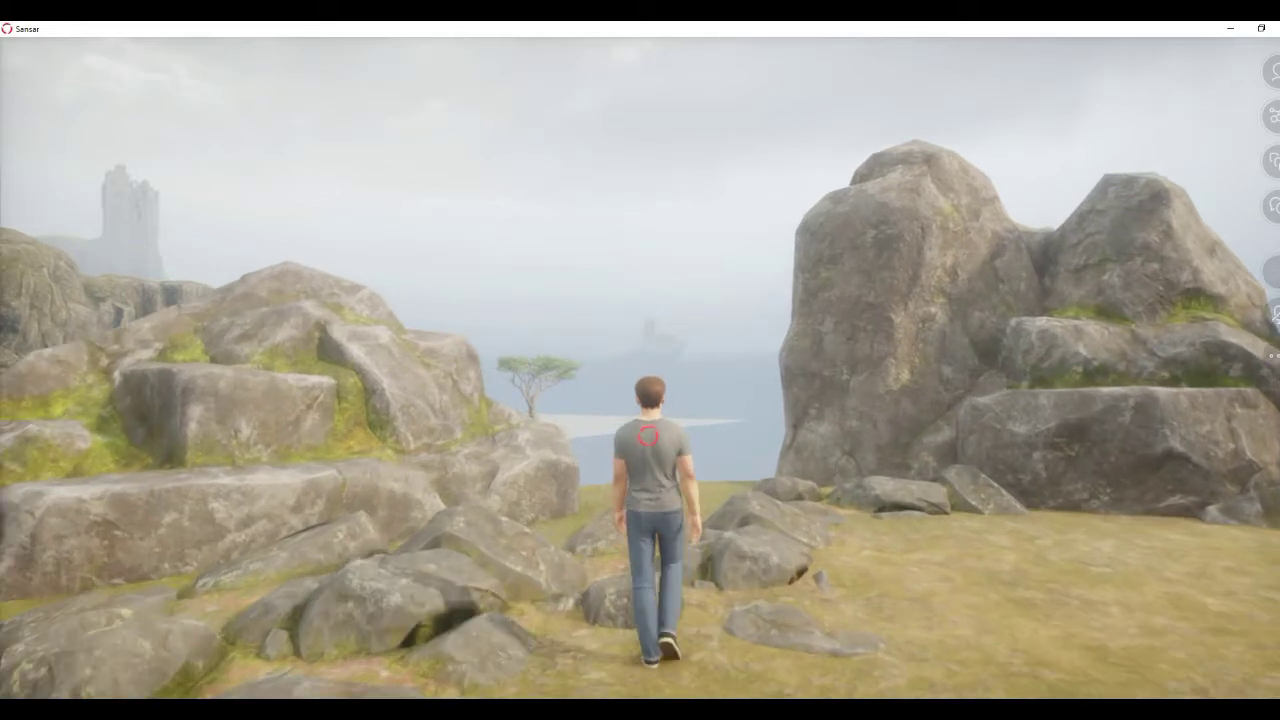
- Turn right repeatedly to view the rock spire, sea rocks, castle tower and hills
key("d")
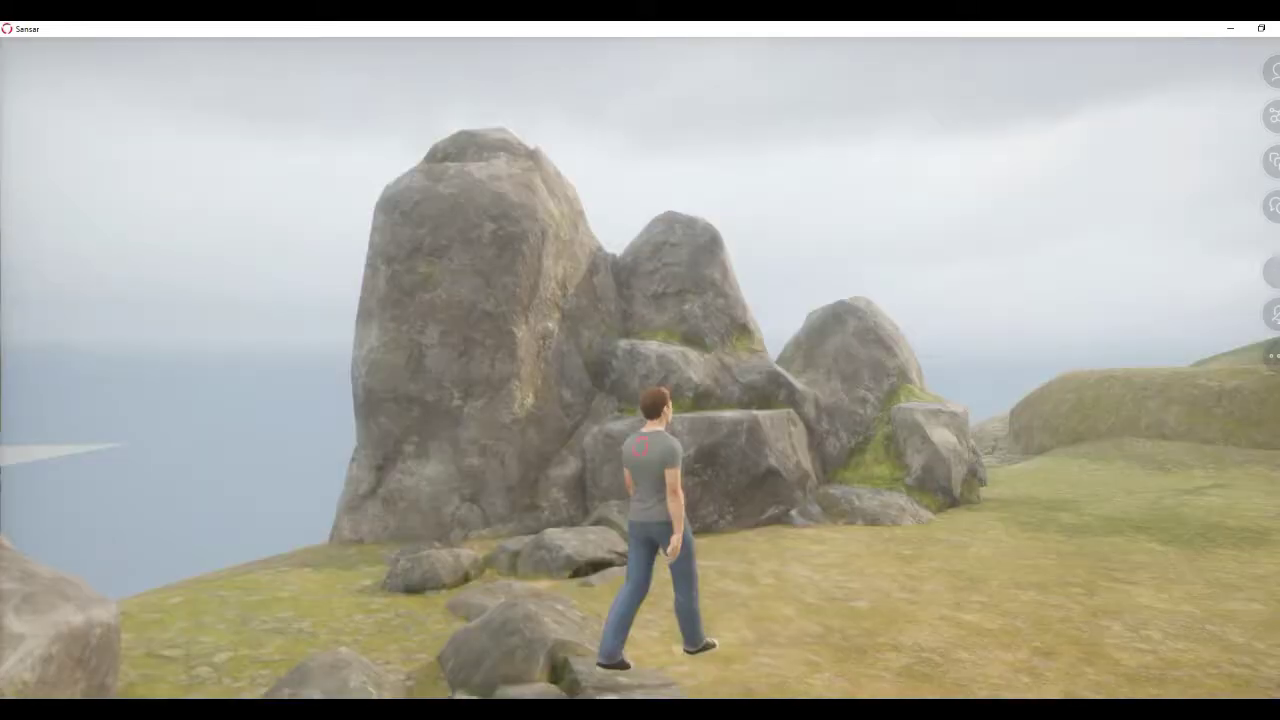
key("d")
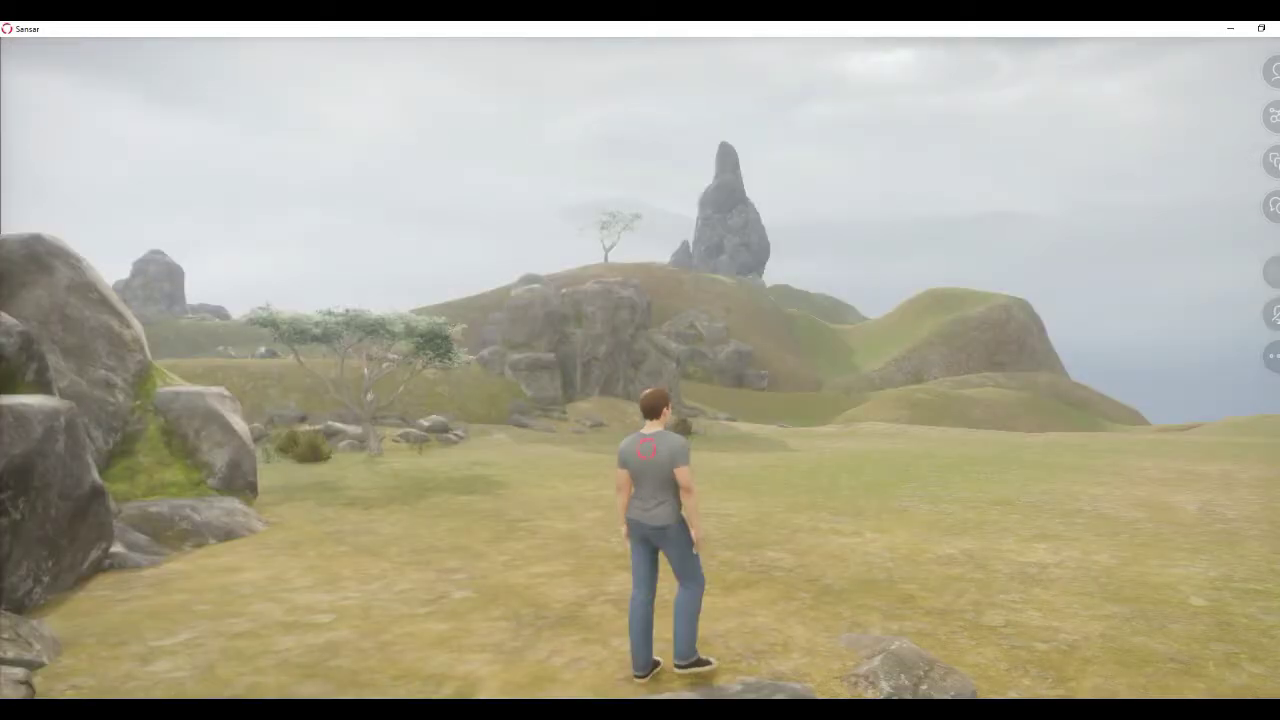
key("d")
key("d")
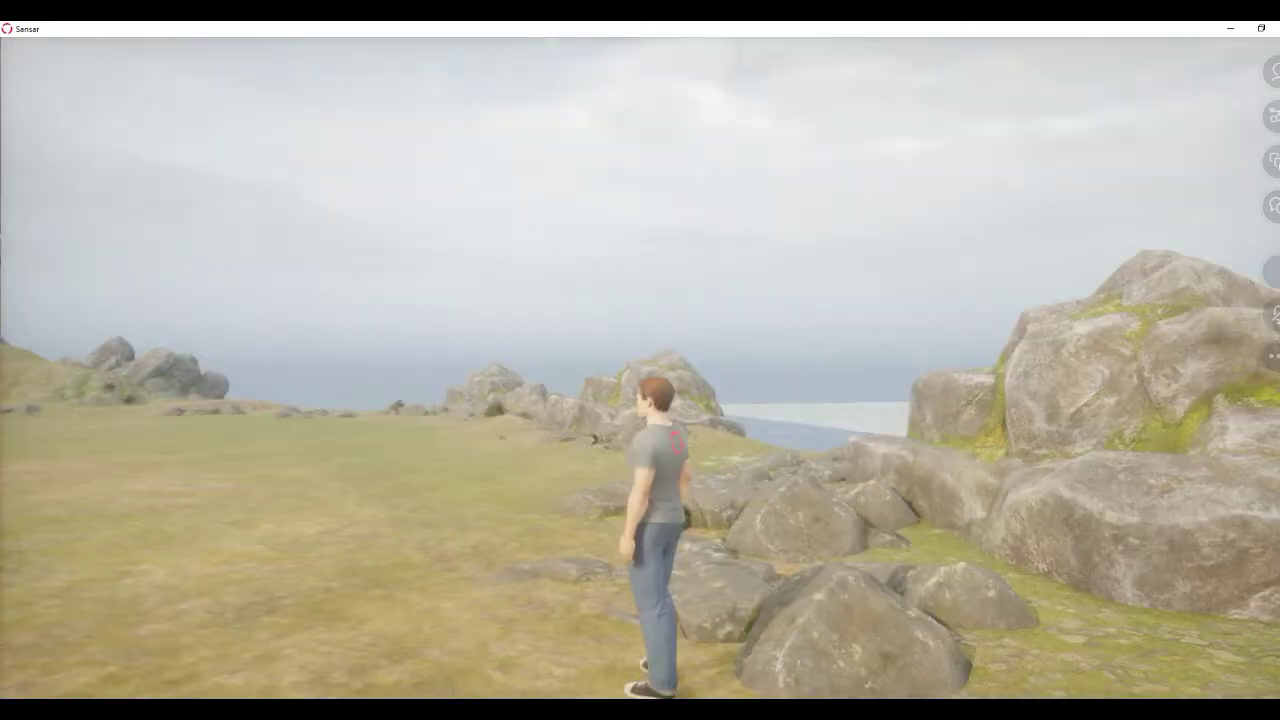
key("d")
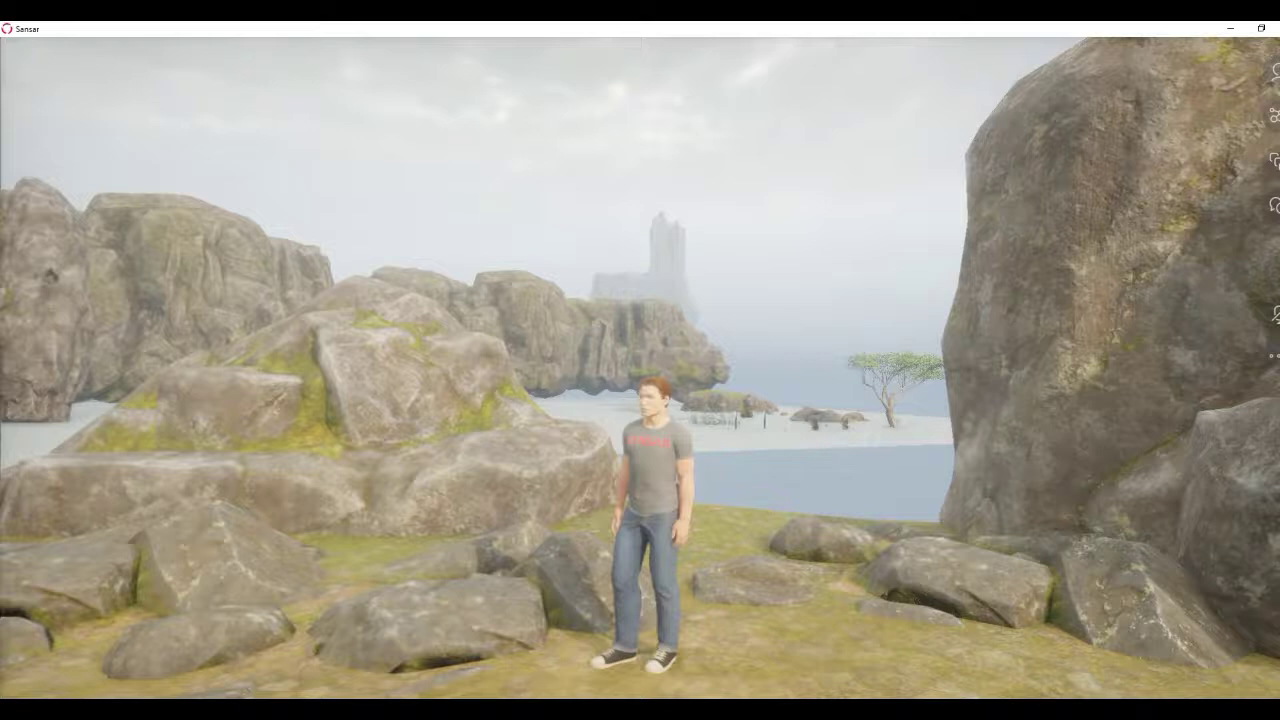
key("d")
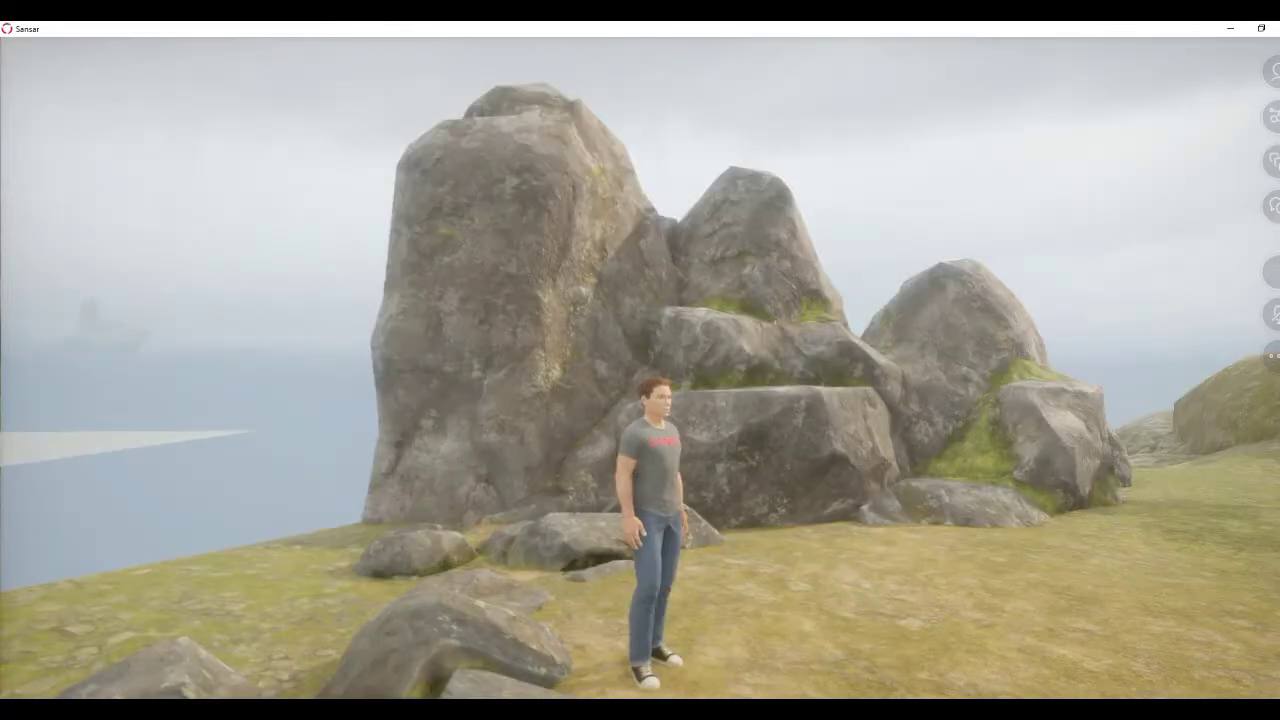
key("d")
key("d")
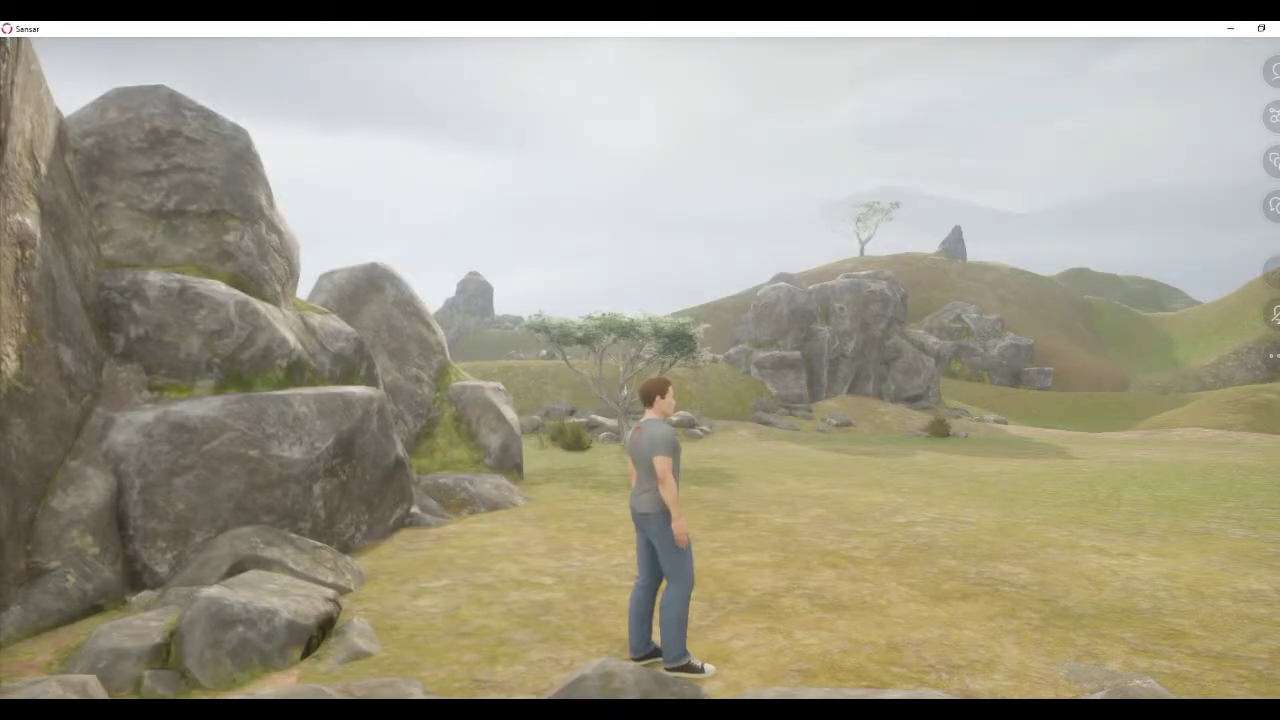
key("d")
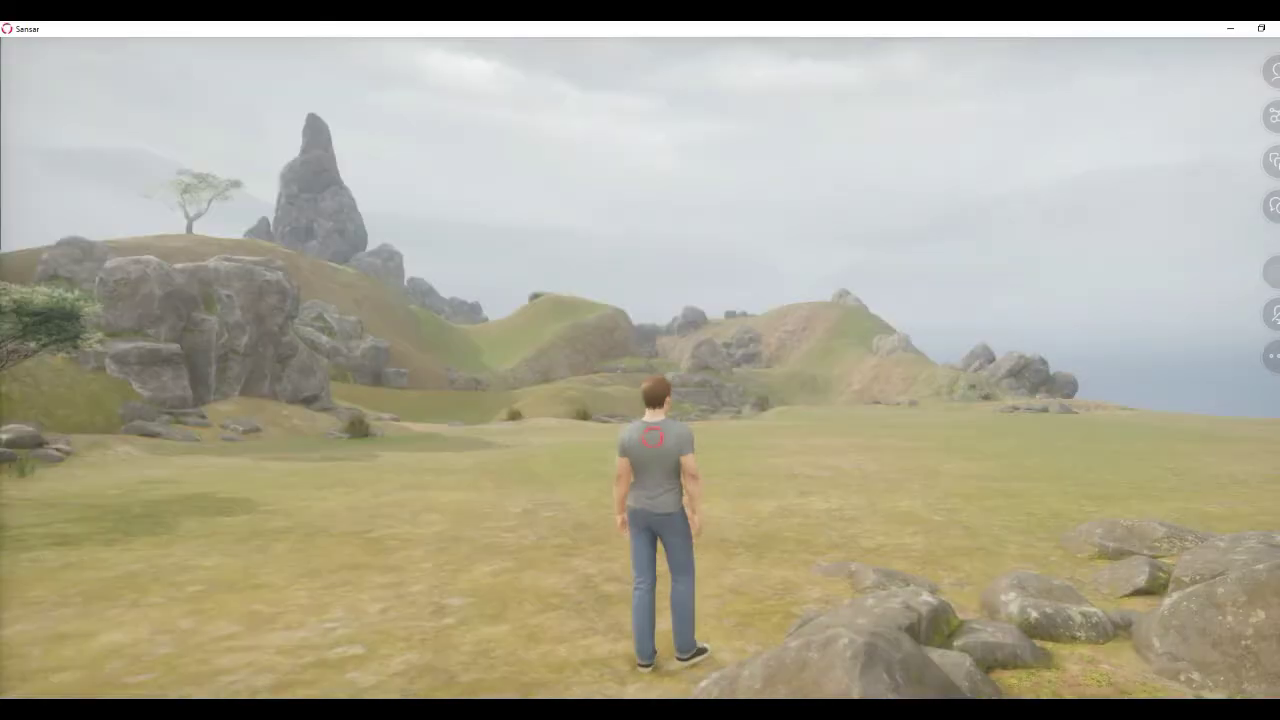
key("d")
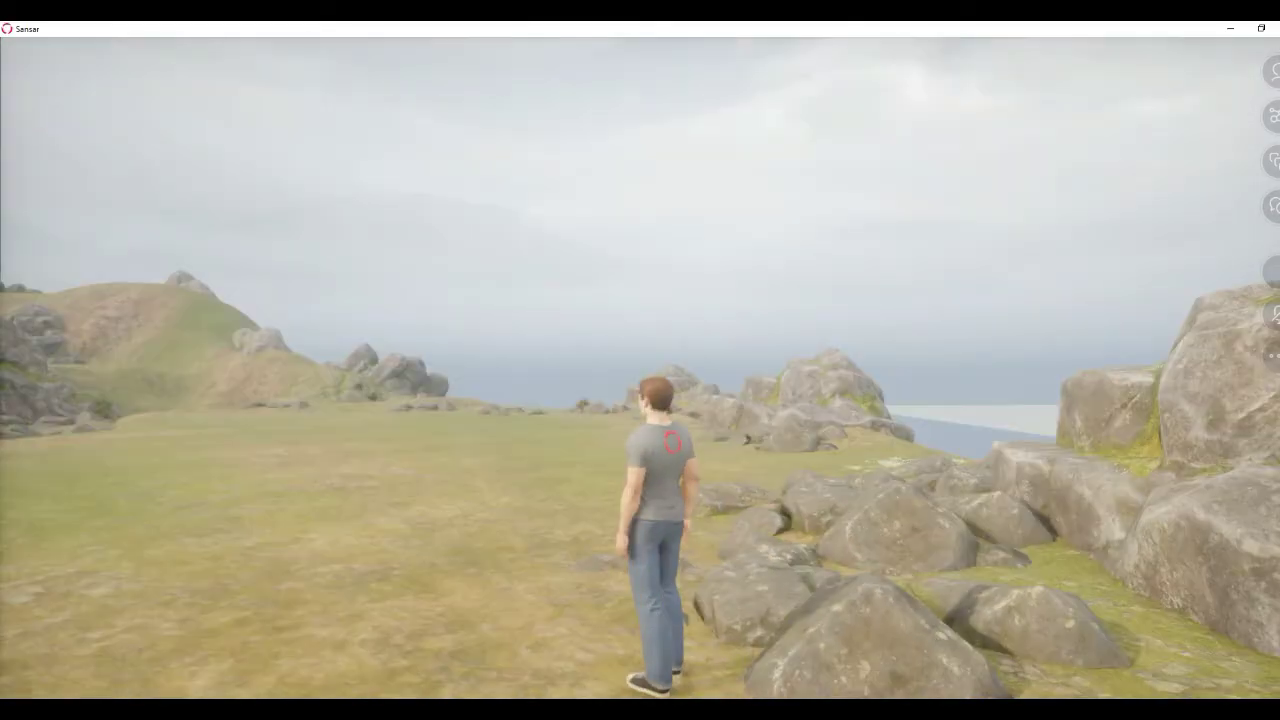
- Walk onto the mossy headland rocks, facing the offshore sea stacks
key("w")
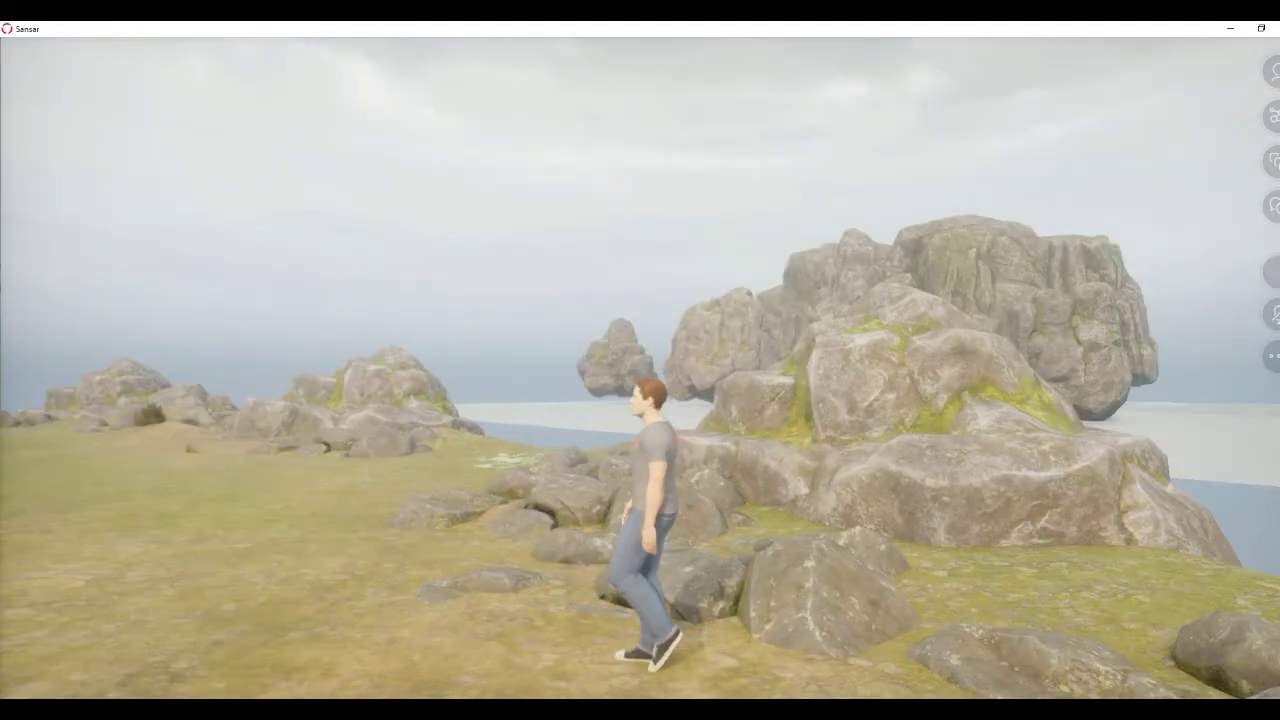
key("w")
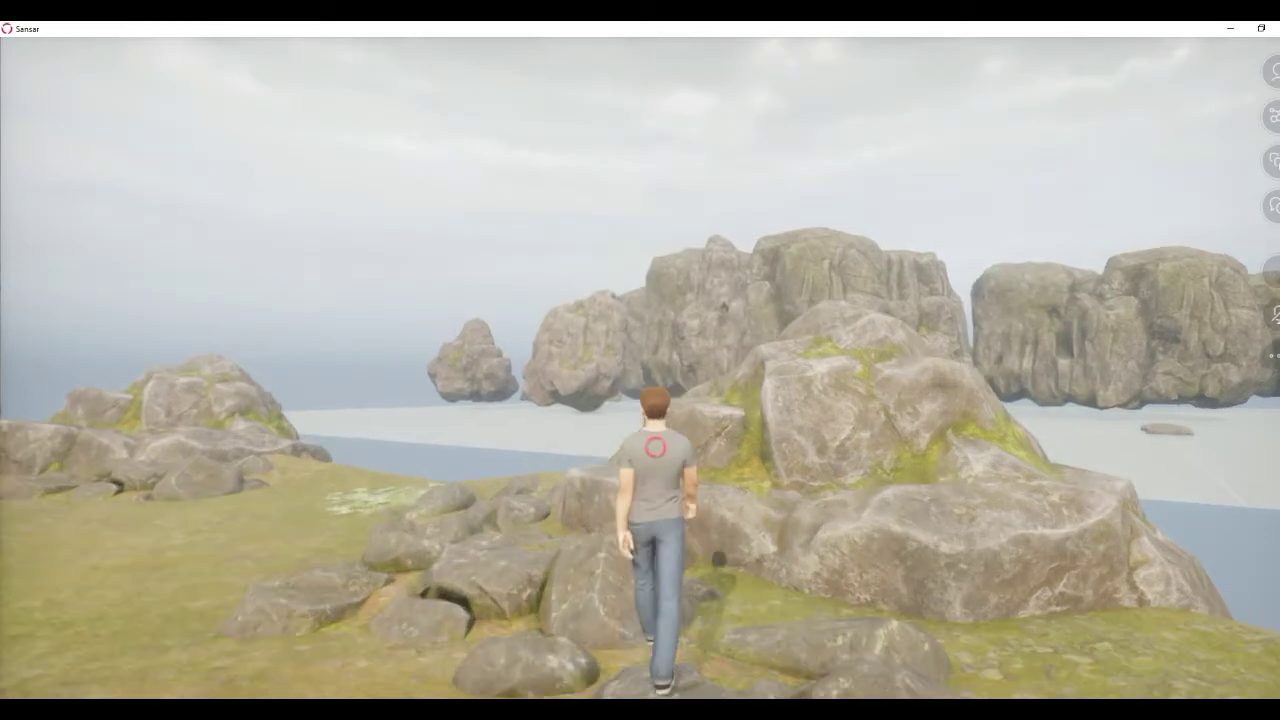
key("w")
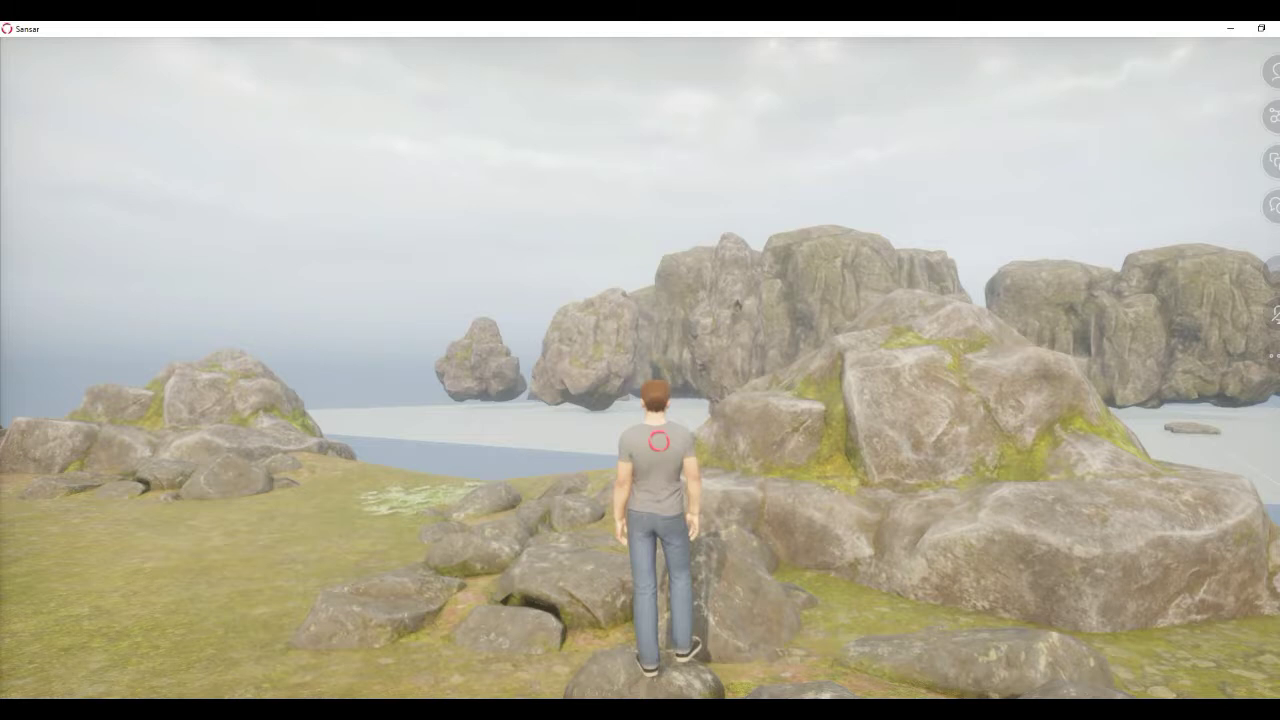
key("w")
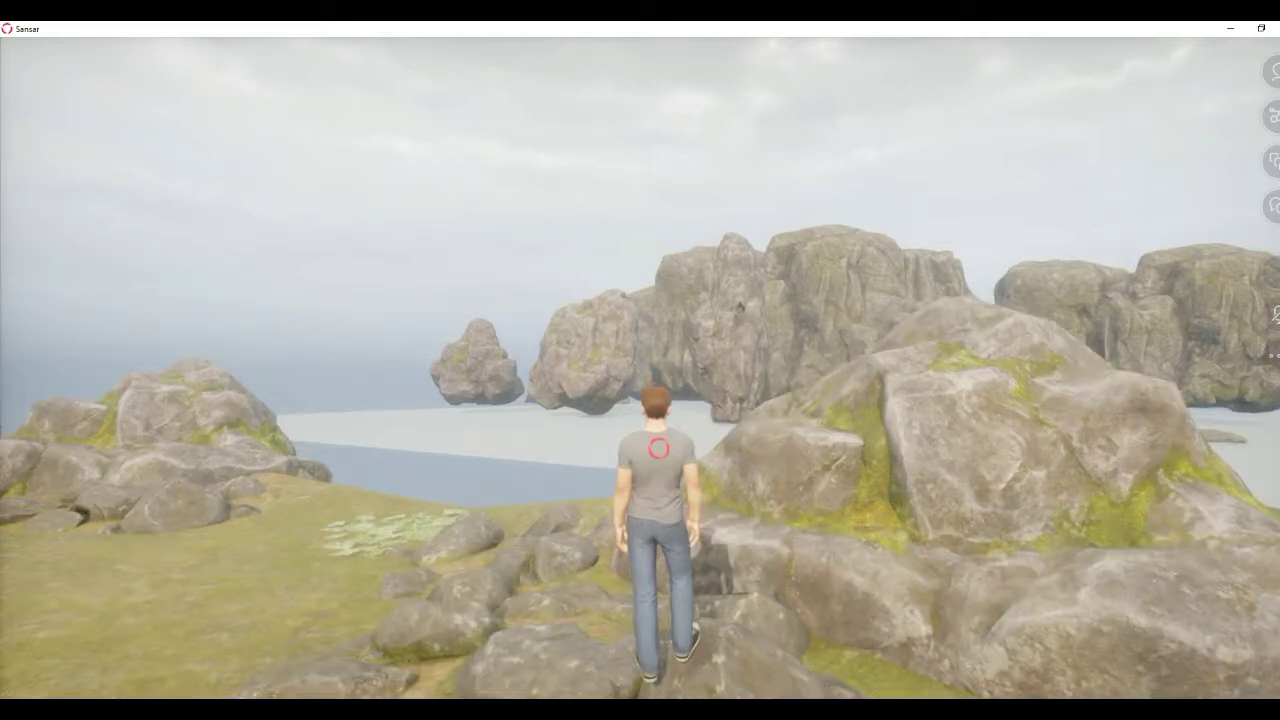